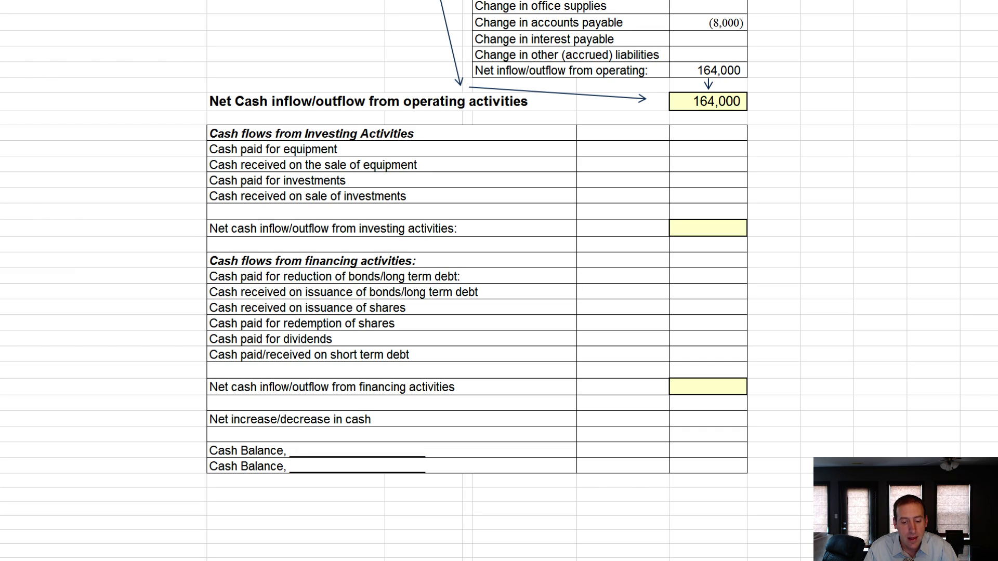
Step: Review the investing lines: cash paid for equipment and the two investment lines
{"action": "left_click", "coordinate": [284, 152]}
{"action": "left_click_drag", "start_coordinate": [255, 148], "coordinate": [286, 156]}
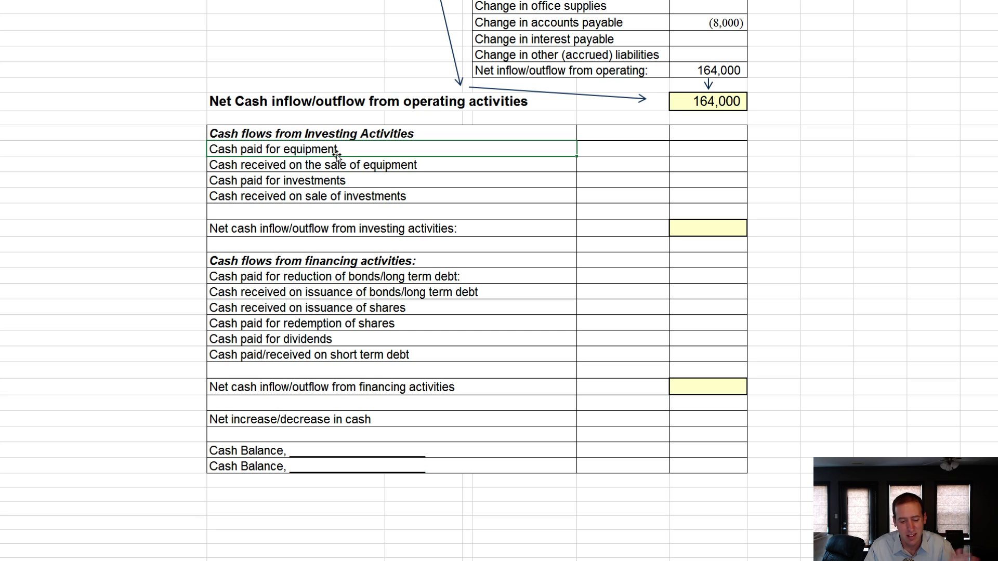
{"action": "left_click", "coordinate": [299, 166]}
{"action": "left_click", "coordinate": [296, 180]}
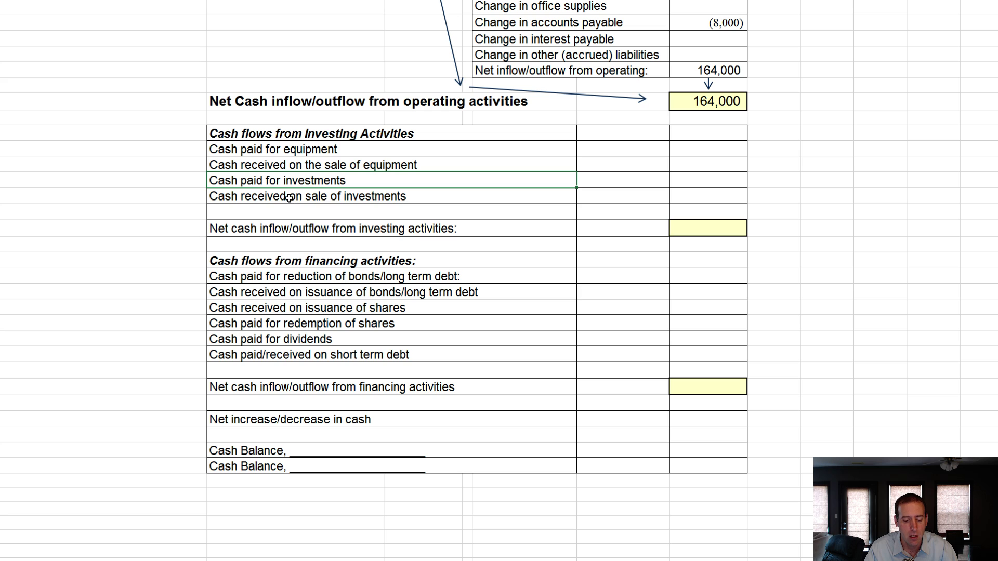
{"action": "left_click", "coordinate": [292, 196]}
{"action": "left_click_drag", "start_coordinate": [262, 183], "coordinate": [322, 193]}
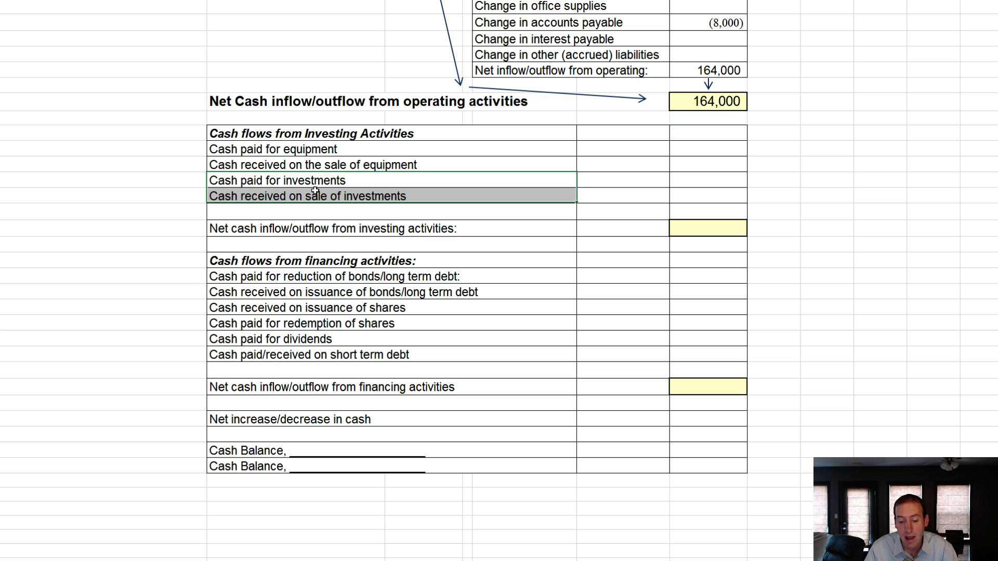
{"action": "left_click", "coordinate": [322, 151]}
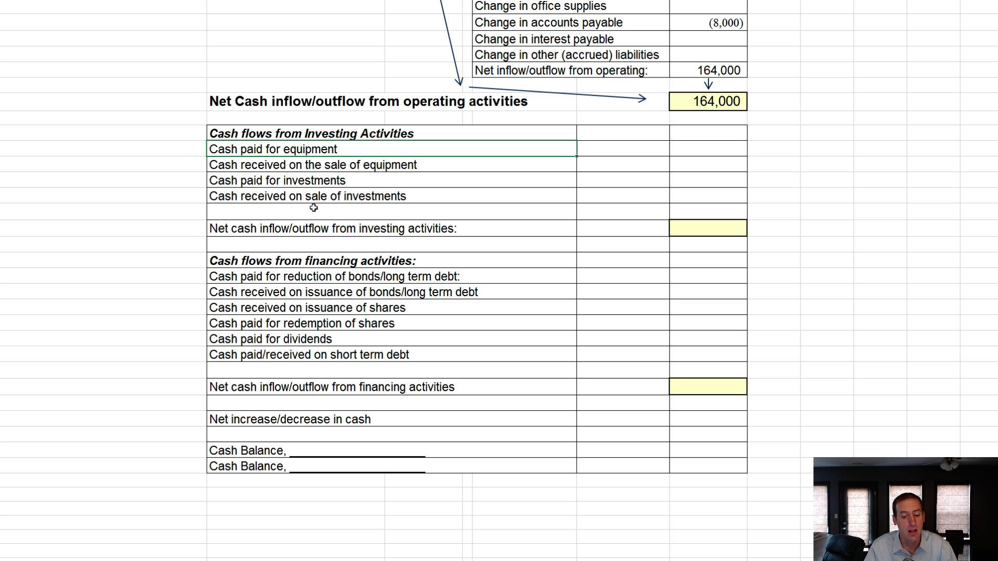
Step: Enter -135000 so Cash paid for equipment shows (135,000)
{"action": "left_click", "coordinate": [592, 148]}
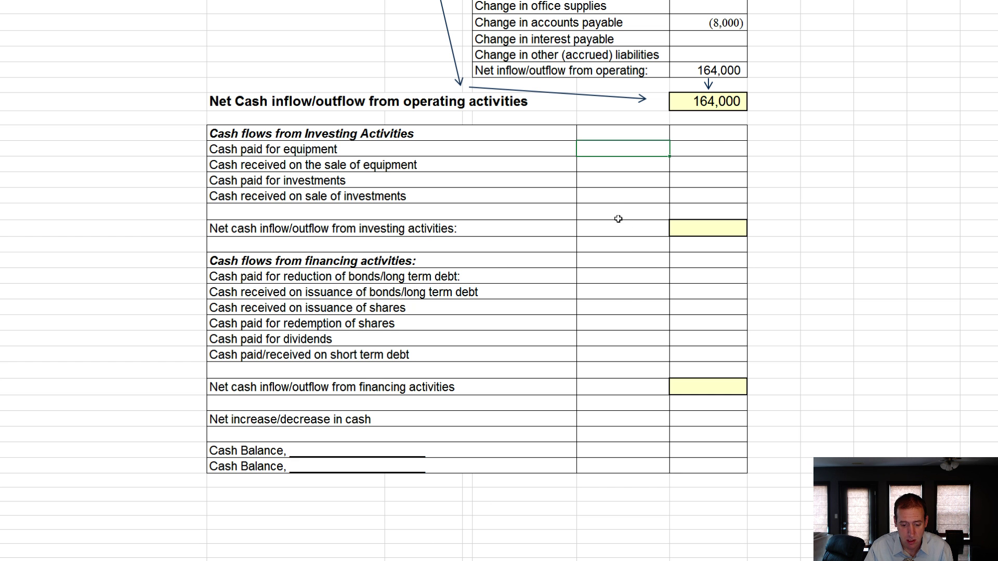
{"action": "left_click", "coordinate": [622, 176]}
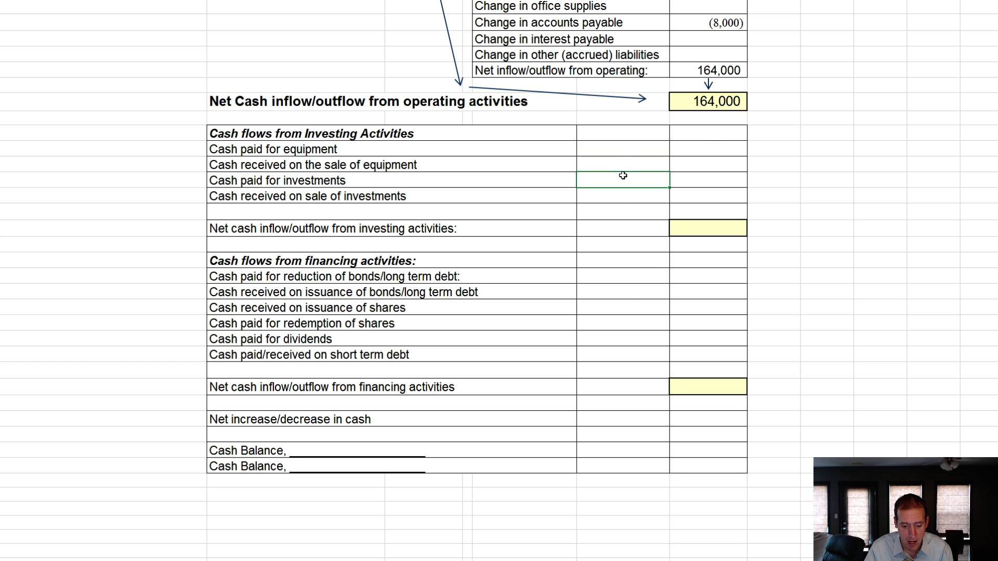
{"action": "left_click", "coordinate": [630, 149]}
{"action": "type", "text": "-135000"}
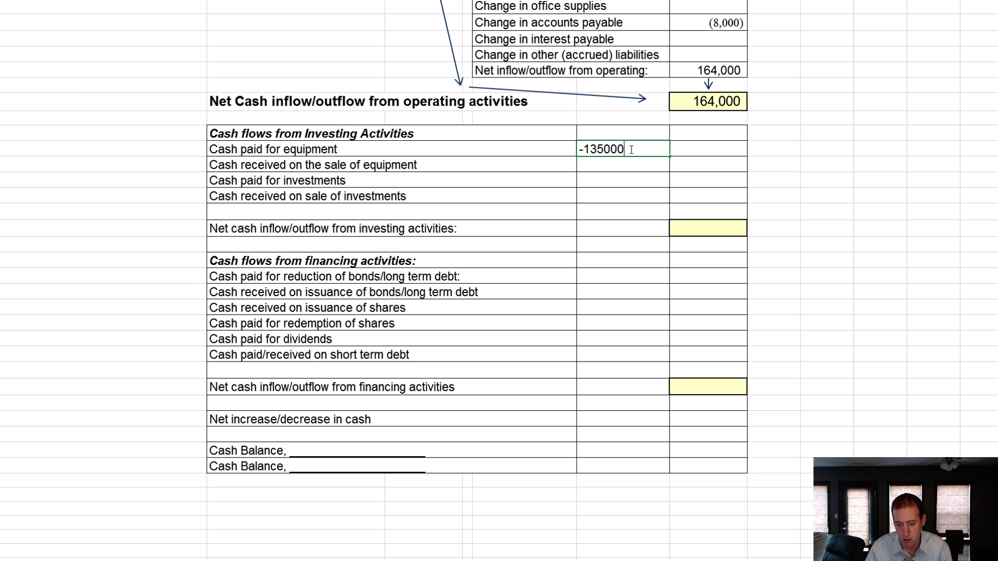
{"action": "key", "text": "Return"}
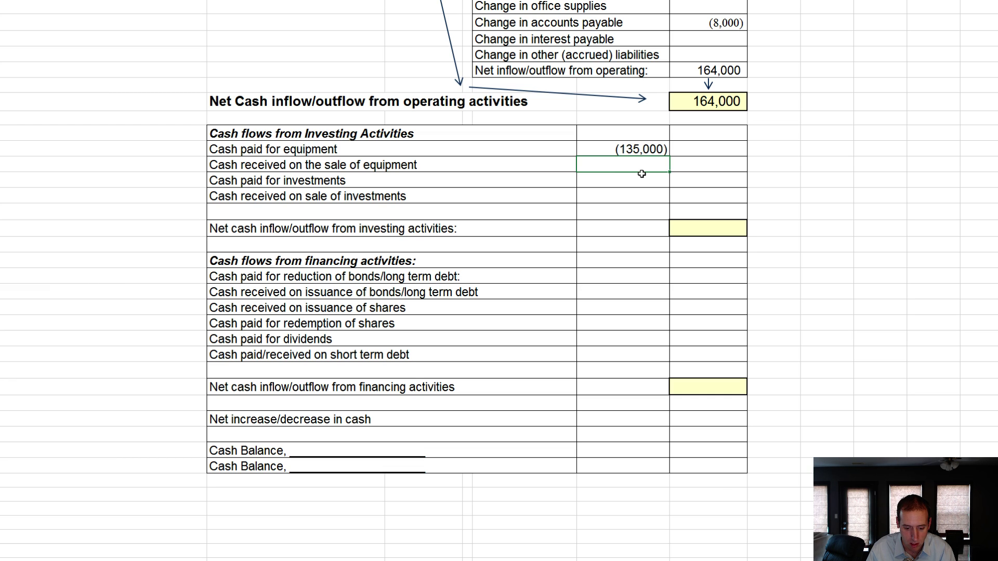
Step: Enter 6,000 as cash received on the sale of equipment
{"action": "type", "text": "6000"}
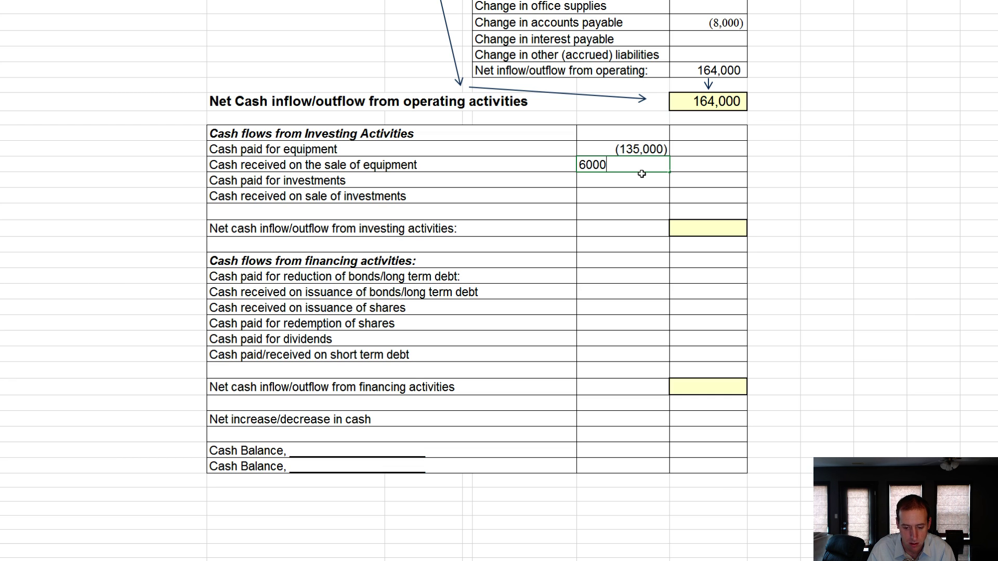
{"action": "key", "text": "Return"}
{"action": "key", "text": "Down"}
{"action": "key", "text": "Down"}
{"action": "key", "text": "Down"}
{"action": "key", "text": "Right"}
Step: Total net investing activities with =F66+F67, giving (129,000)
{"action": "type", "text": "="}
{"action": "left_click", "coordinate": [636, 154]}
{"action": "type", "text": "+"}
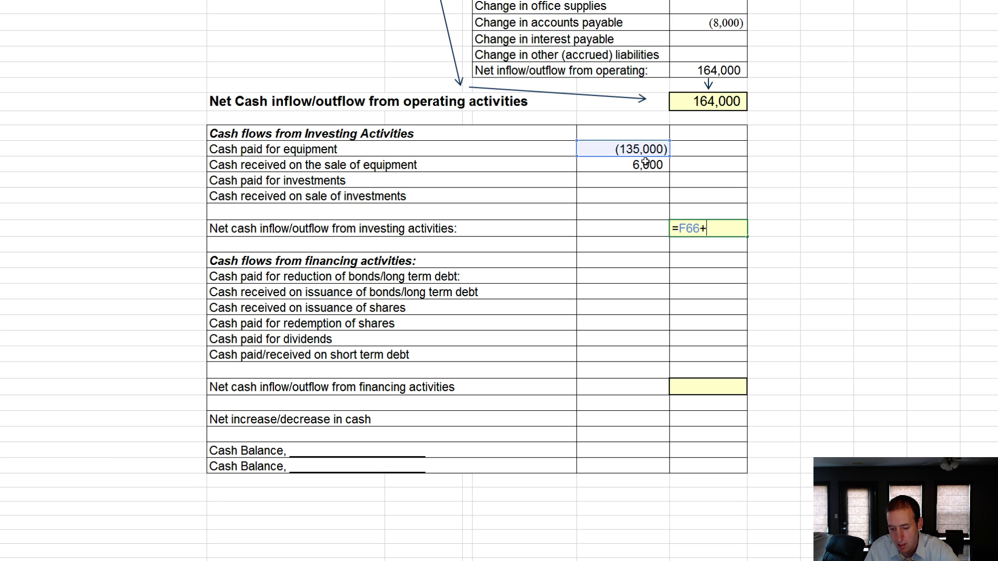
{"action": "left_click", "coordinate": [643, 165]}
{"action": "key", "text": "Return"}
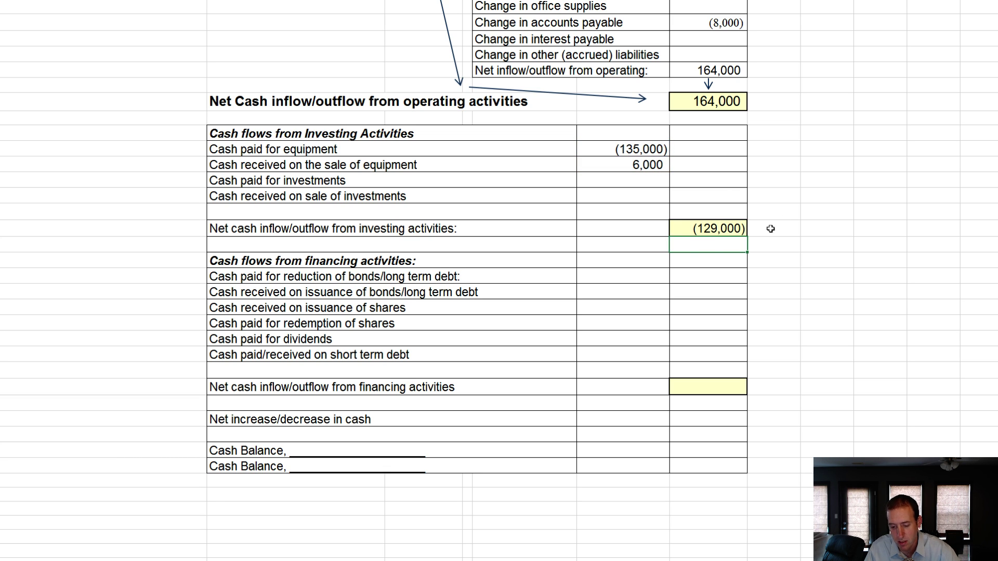
{"action": "left_click", "coordinate": [318, 229]}
{"action": "left_click", "coordinate": [727, 227]}
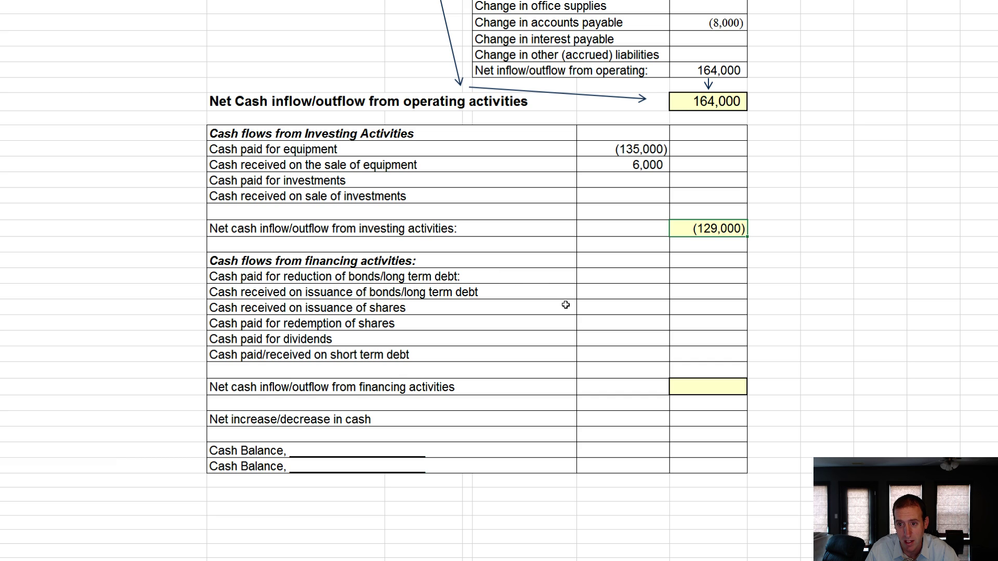
Step: Draw an arrow on the PDF balance sheet pointing at Bank loan payable
{"action": "left_click", "coordinate": [608, 277]}
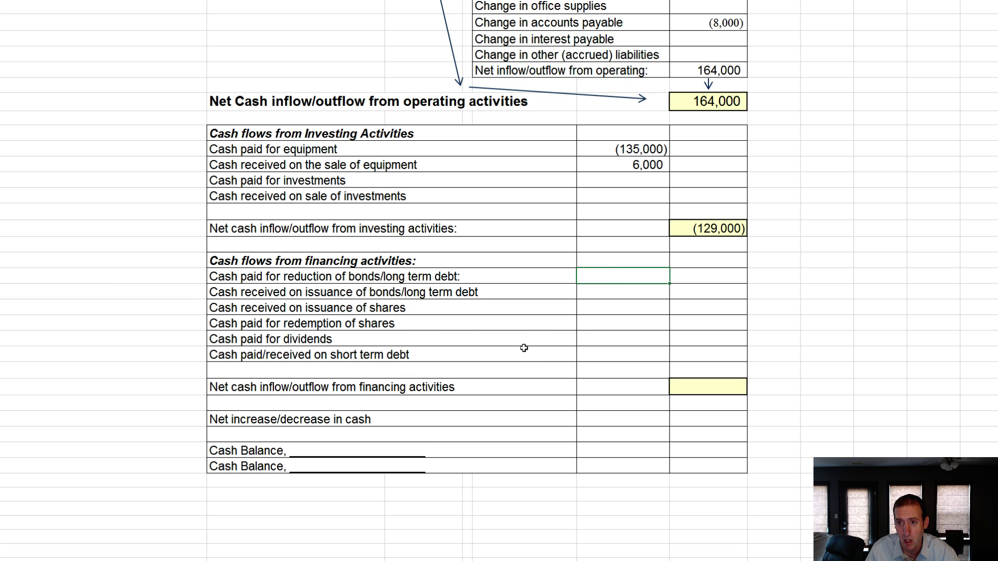
{"action": "scroll", "coordinate": [535, 356], "scroll_direction": "up", "scroll_amount": 5}
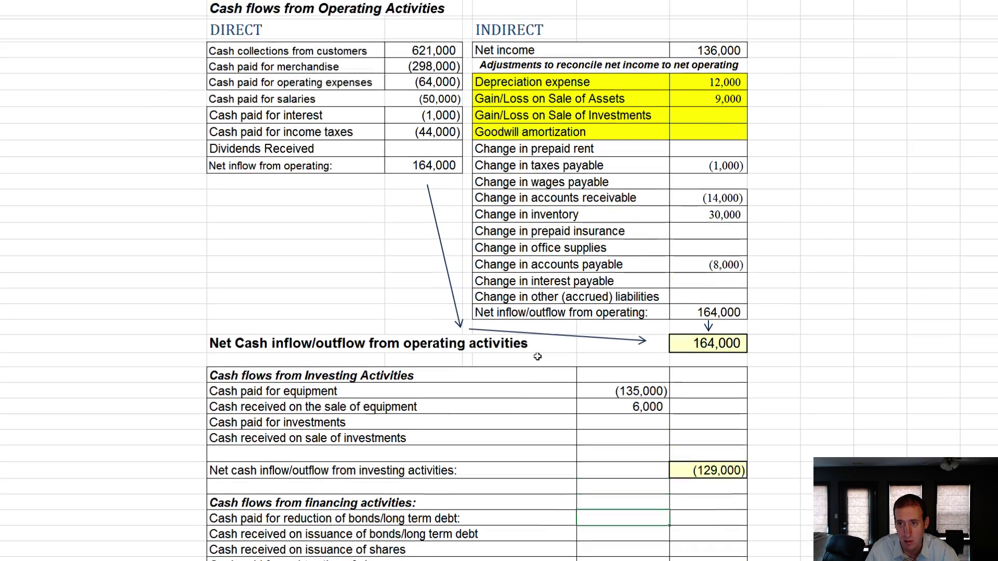
{"action": "scroll", "coordinate": [537, 356], "scroll_direction": "down", "scroll_amount": 3}
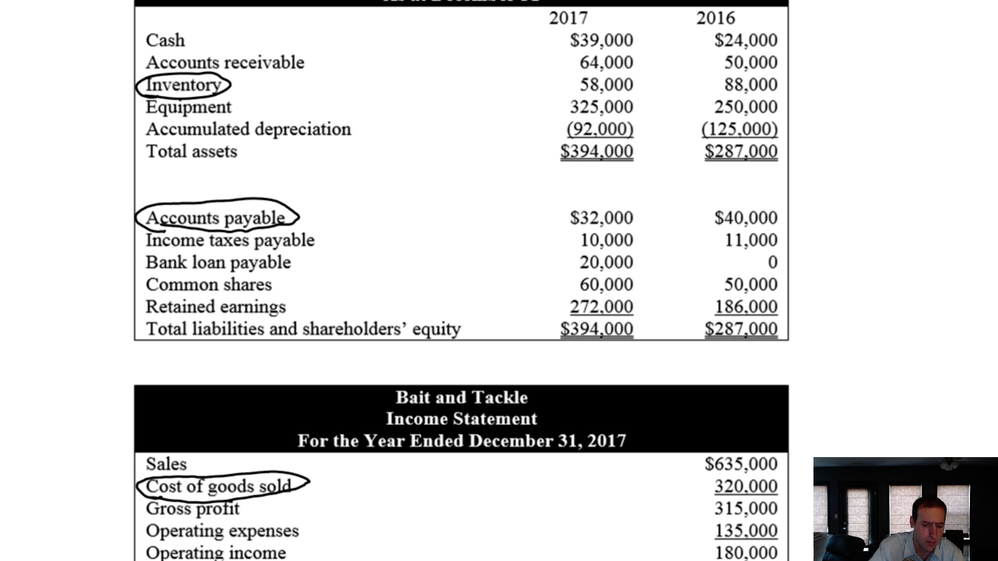
{"action": "mouse_move", "coordinate": [100, 263]}
{"action": "left_mouse_down"}
{"action": "mouse_move", "coordinate": [136, 258]}
{"action": "mouse_move", "coordinate": [130, 263]}
{"action": "left_mouse_up"}
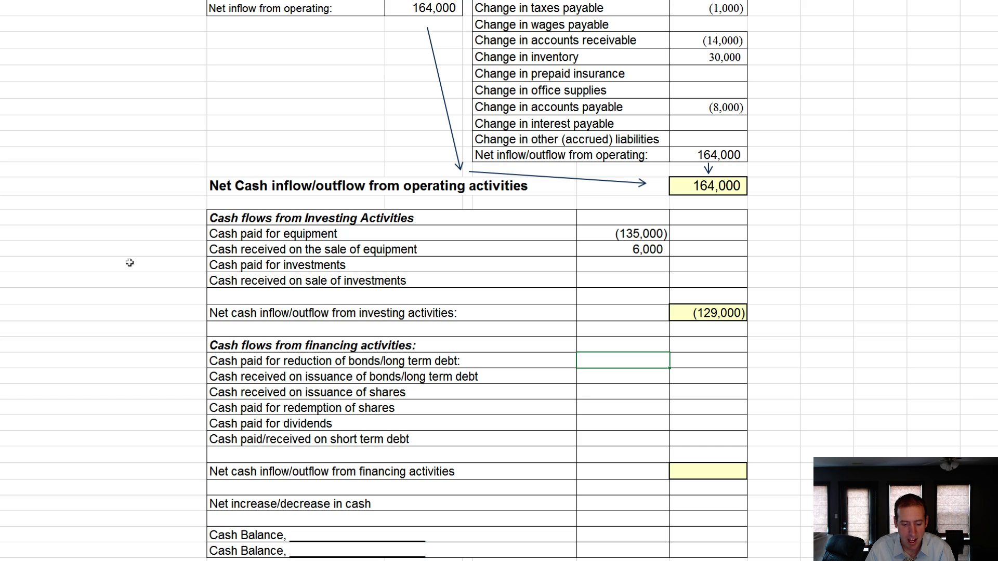
Step: Enter 20,000 for issuing long-term debt and 10,000 for issuing shares
{"action": "key", "text": "Down"}
{"action": "type", "text": "20000"}
{"action": "key", "text": "Return"}
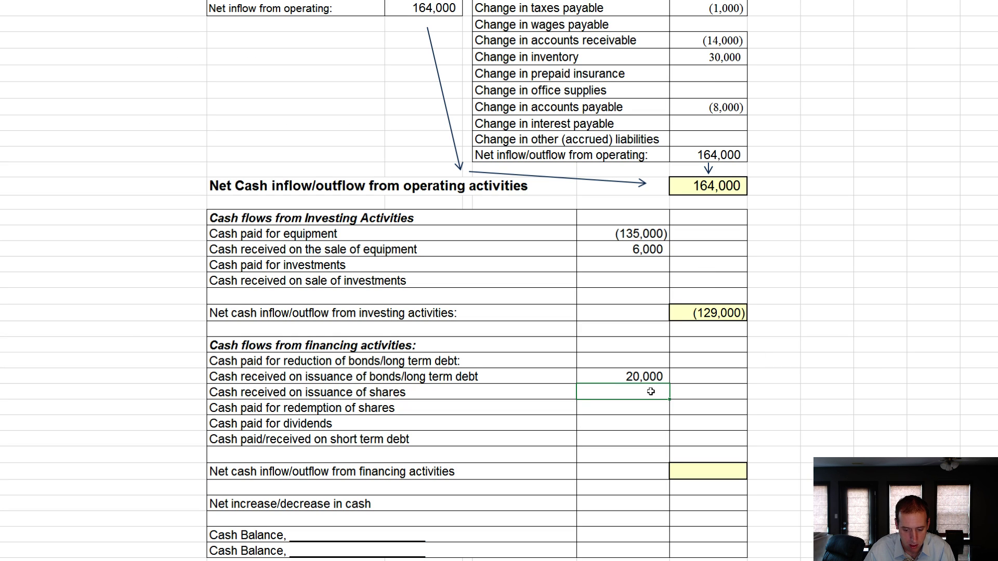
{"action": "type", "text": "10000"}
{"action": "key", "text": "Return"}
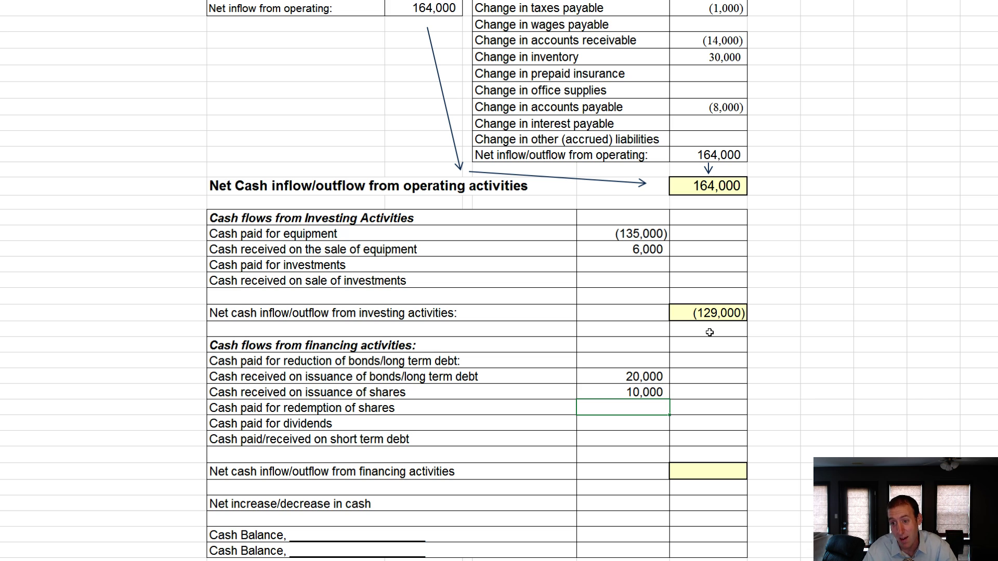
Step: Underline the dividends declared and paid note in the PDF problem
{"action": "left_click", "coordinate": [631, 423]}
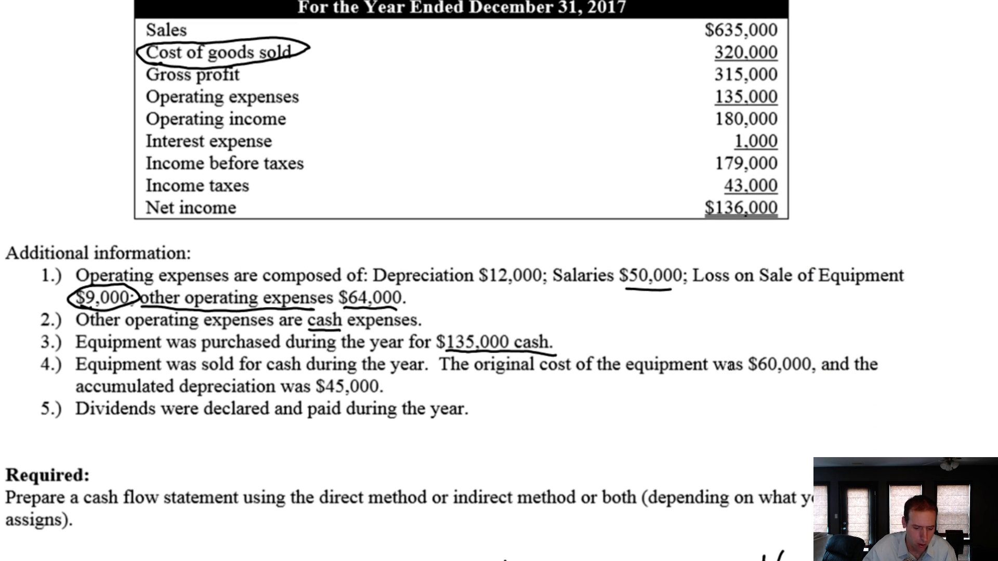
{"action": "left_click_drag", "start_coordinate": [83, 423], "coordinate": [263, 426]}
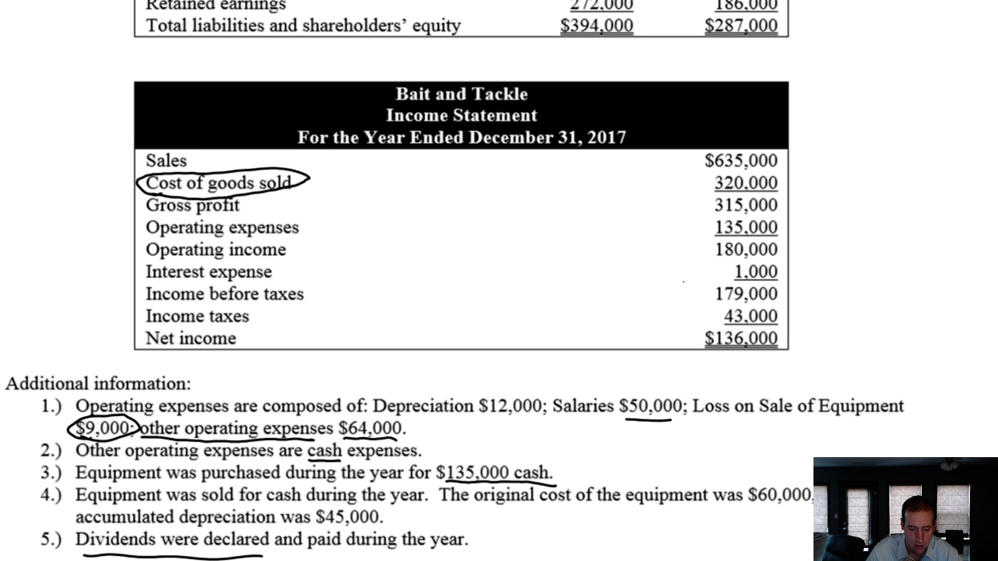
{"action": "scroll", "coordinate": [683, 281], "scroll_direction": "up", "scroll_amount": 3}
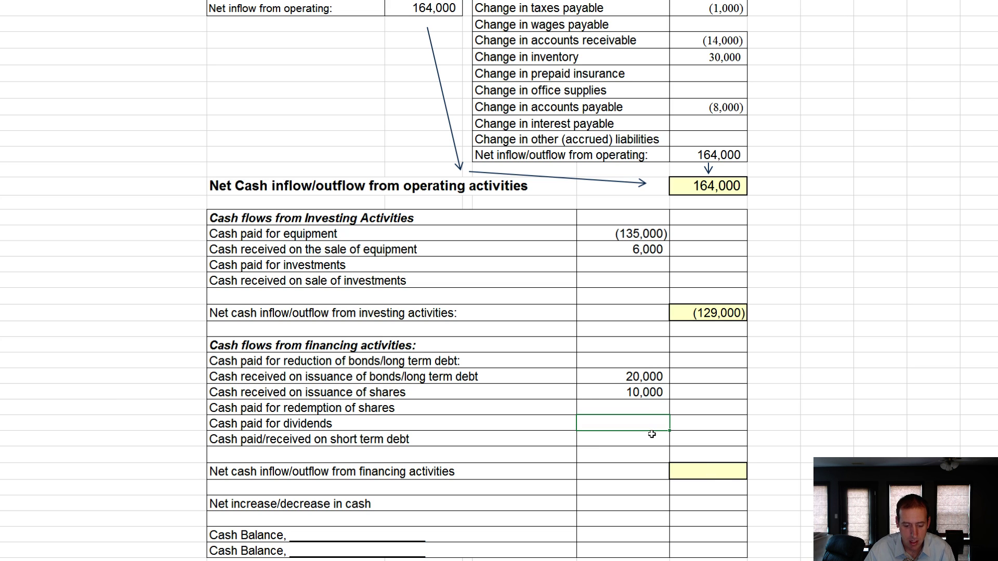
Step: Enter -50000 so Cash paid for dividends shows (50,000)
{"action": "type", "text": "-50000"}
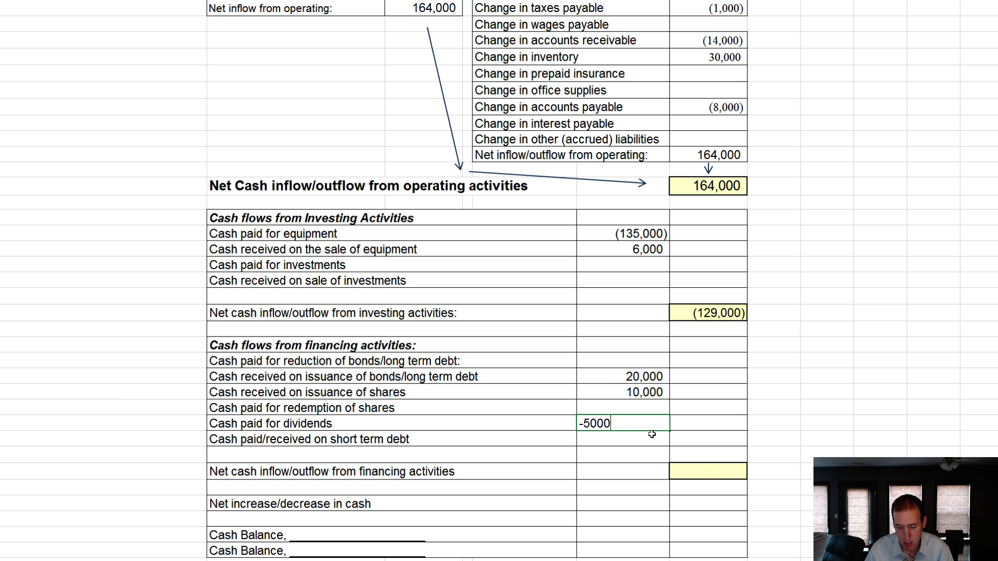
{"action": "key", "text": "Return"}
{"action": "key", "text": "Down"}
{"action": "key", "text": "Down"}
{"action": "key", "text": "Right"}
Step: Total financing activities with =F75+F76+F78, giving (20,000)
{"action": "type", "text": "="}
{"action": "left_click", "coordinate": [635, 366]}
{"action": "left_click", "coordinate": [635, 375]}
{"action": "type", "text": "+"}
{"action": "left_click", "coordinate": [642, 391]}
{"action": "type", "text": "+"}
{"action": "left_click", "coordinate": [648, 422]}
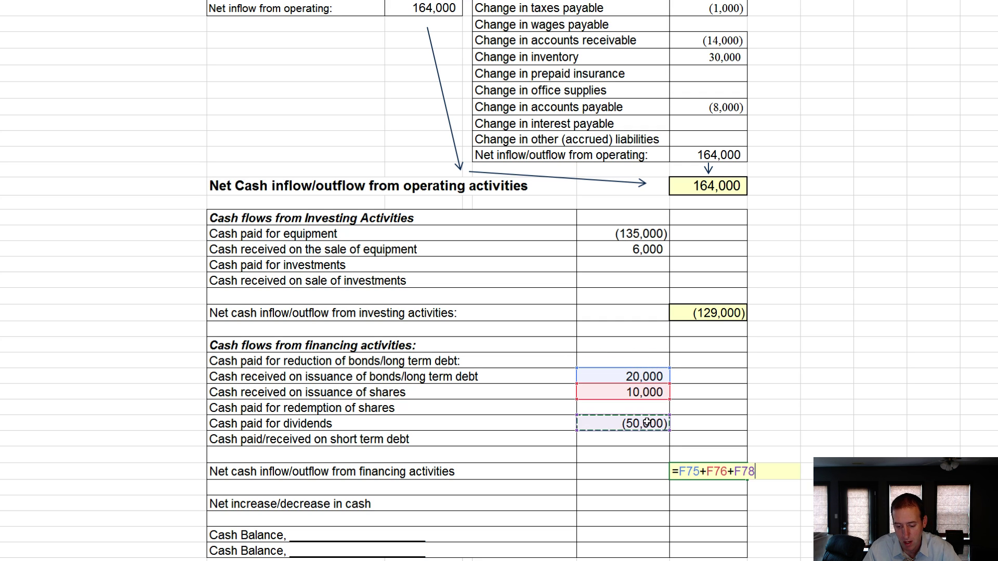
{"action": "key", "text": "Return"}
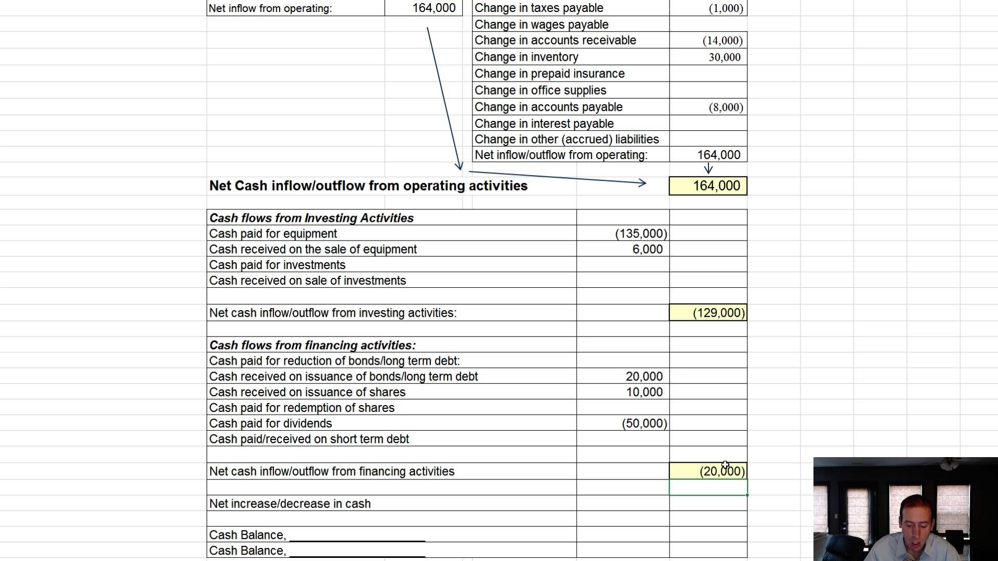
Step: Identify the operating 164,000, investing (129,000) and financing (20,000) totals
{"action": "left_click", "coordinate": [312, 500]}
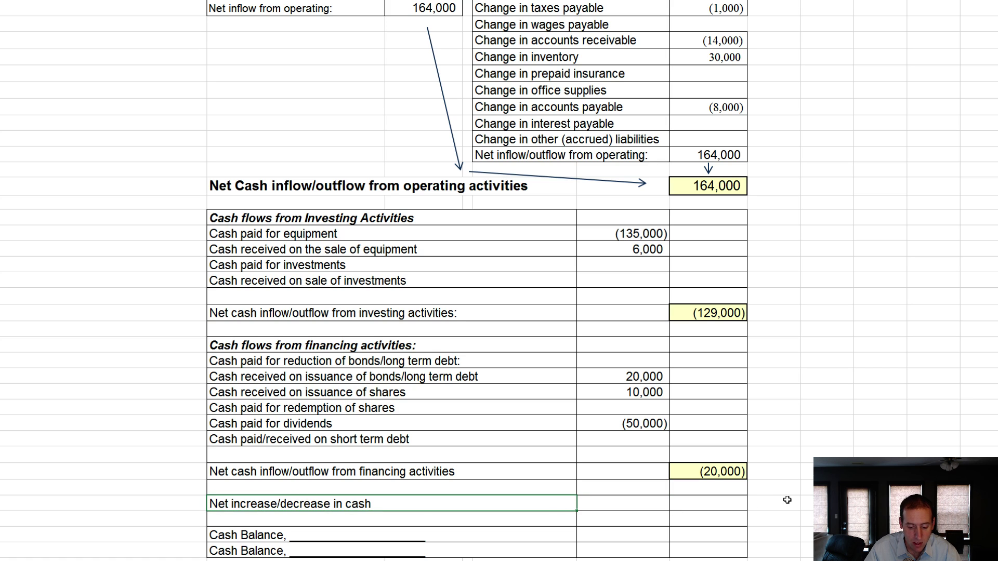
{"action": "left_click", "coordinate": [733, 504]}
{"action": "left_click", "coordinate": [713, 188]}
{"action": "left_click", "coordinate": [727, 312]}
{"action": "left_click", "coordinate": [733, 468]}
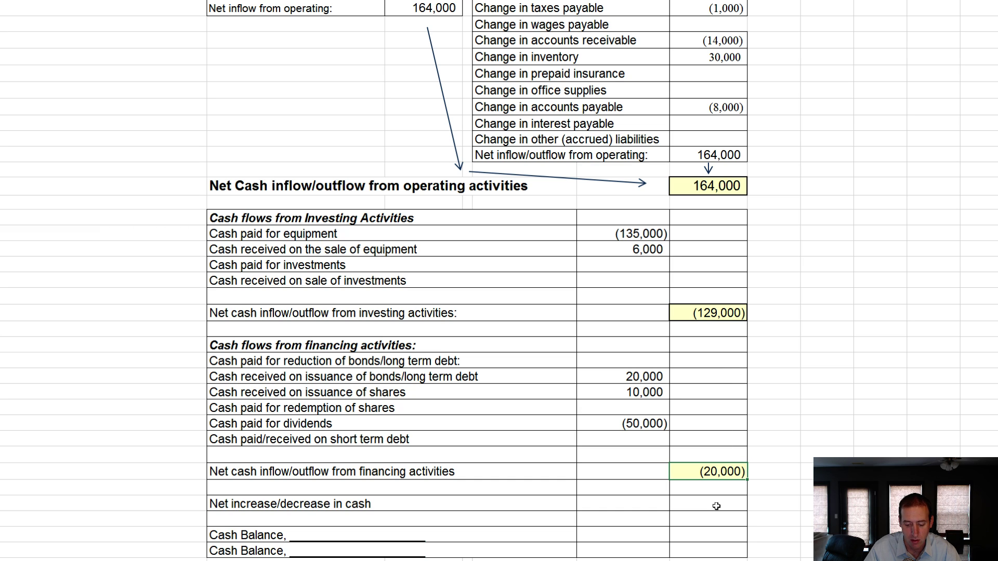
{"action": "left_click", "coordinate": [719, 509]}
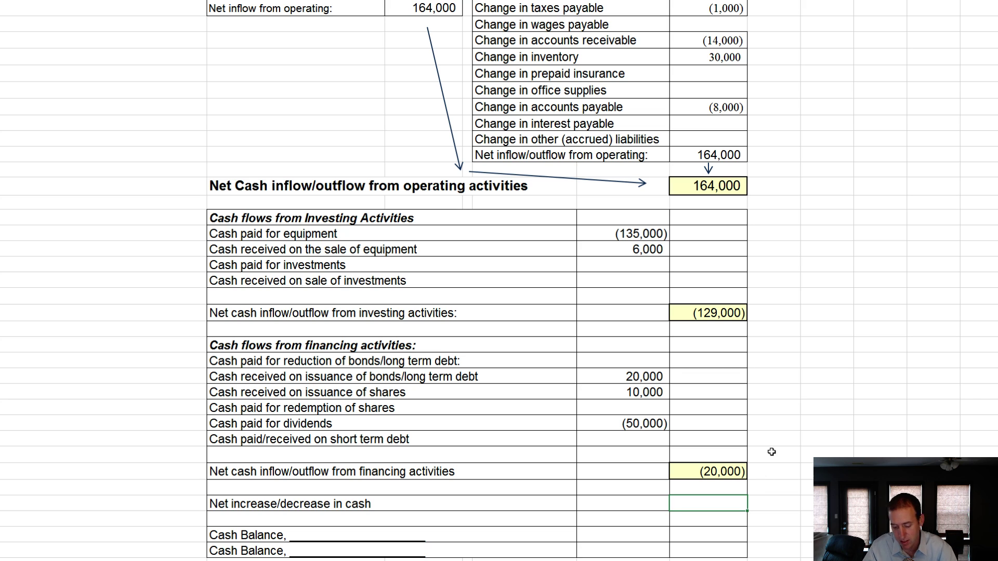
Step: Compute net increase in cash as =G63+G71+G81, giving 15,000
{"action": "type", "text": "="}
{"action": "left_click", "coordinate": [710, 187]}
{"action": "type", "text": "+"}
{"action": "left_click", "coordinate": [712, 315]}
{"action": "type", "text": "+"}
{"action": "left_click", "coordinate": [725, 475]}
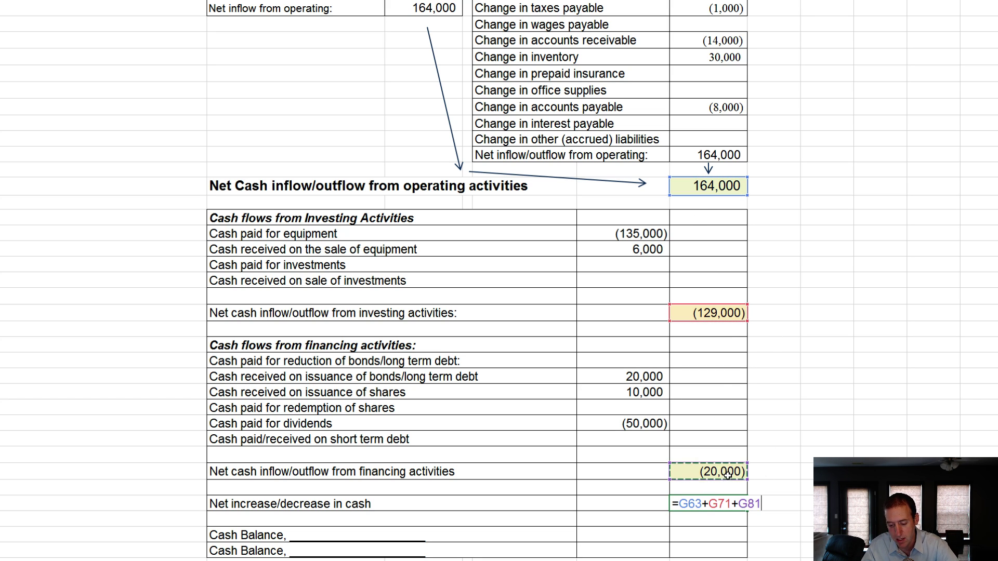
{"action": "key", "text": "Return"}
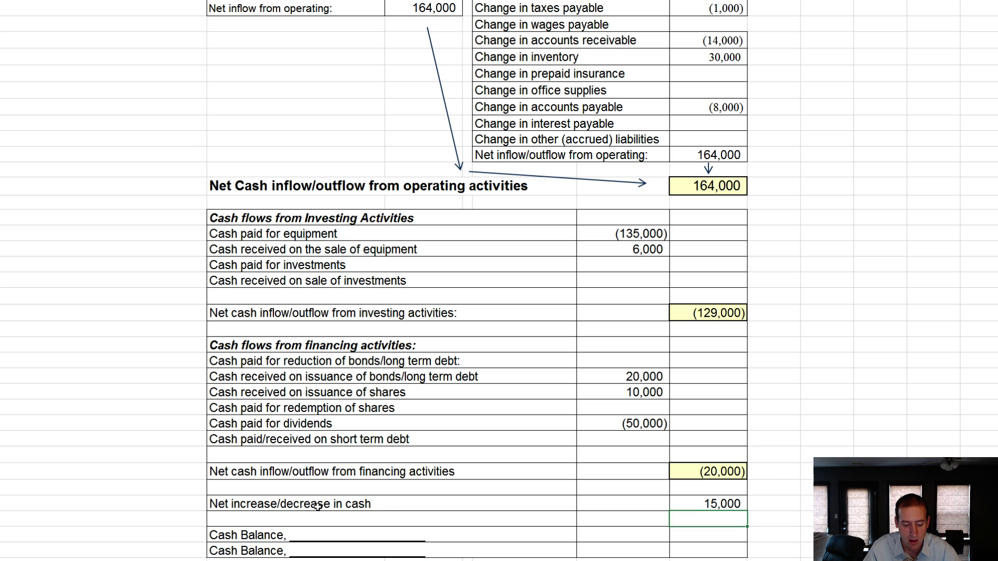
{"action": "left_click", "coordinate": [736, 500]}
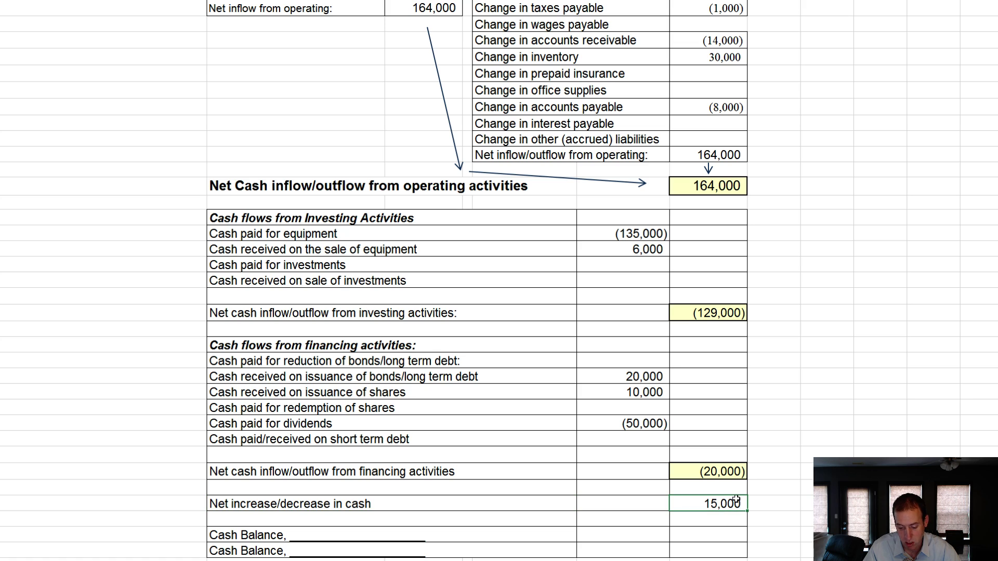
{"action": "left_click", "coordinate": [297, 492]}
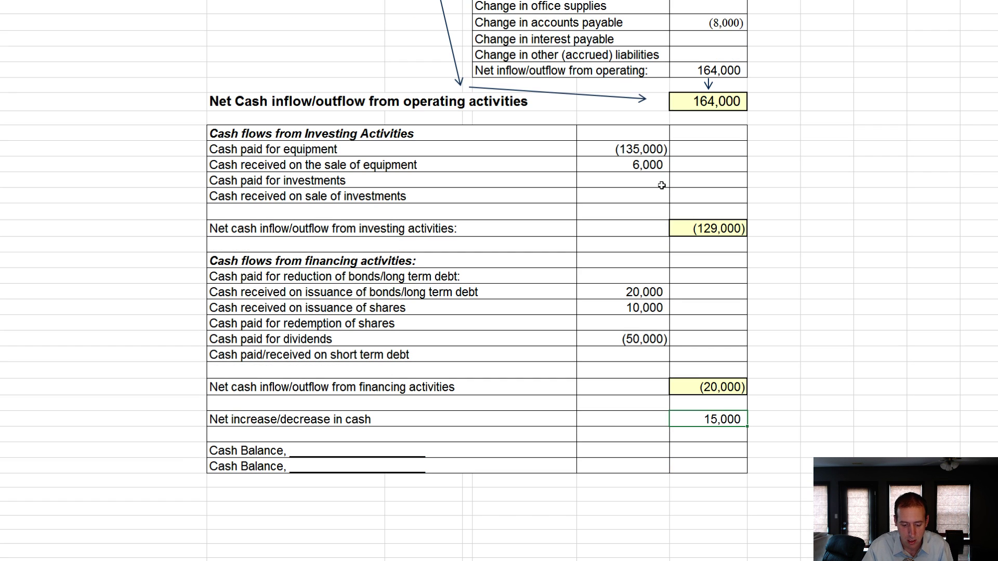
Step: Label the opening cash balance Jan 1, 2017 and enter 24,000
{"action": "left_click", "coordinate": [315, 450]}
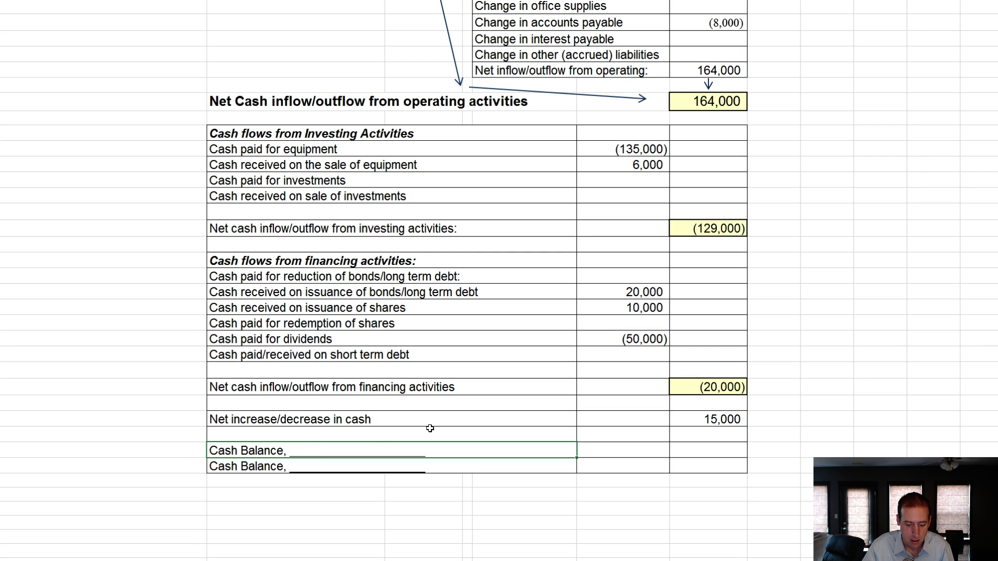
{"action": "double_click", "coordinate": [291, 450]}
{"action": "left_click_drag", "start_coordinate": [289, 450], "coordinate": [435, 450]}
{"action": "type", "text": "Jan 1, "}
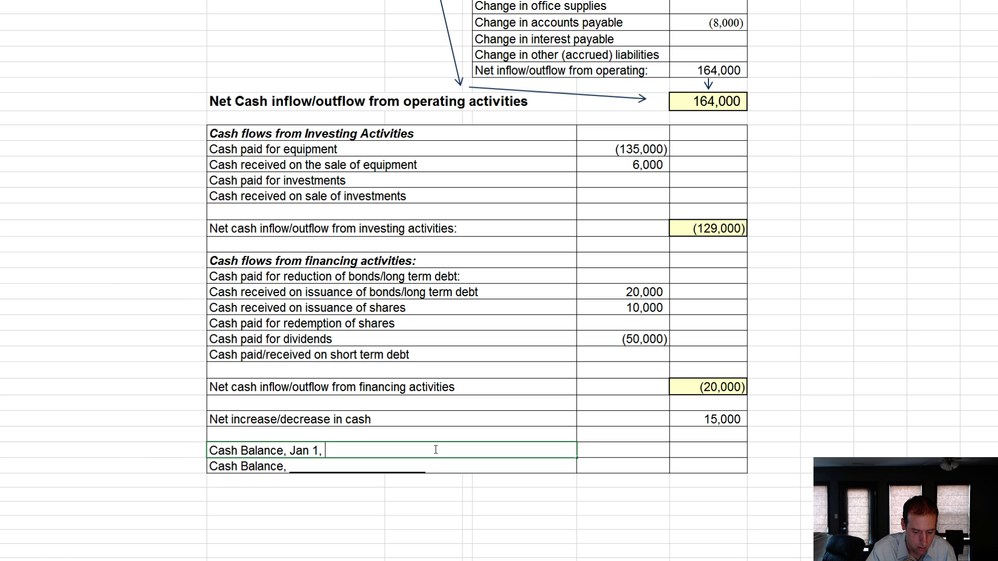
{"action": "type", "text": "2017"}
{"action": "key", "text": "Return"}
{"action": "key", "text": "Up"}
{"action": "key", "text": "Right"}
{"action": "type", "text": "24000"}
{"action": "key", "text": "Return"}
Step: Label the ending cash balance December 31, 2017 and enter 39,000
{"action": "key", "text": "Left"}
{"action": "key", "text": "Left"}
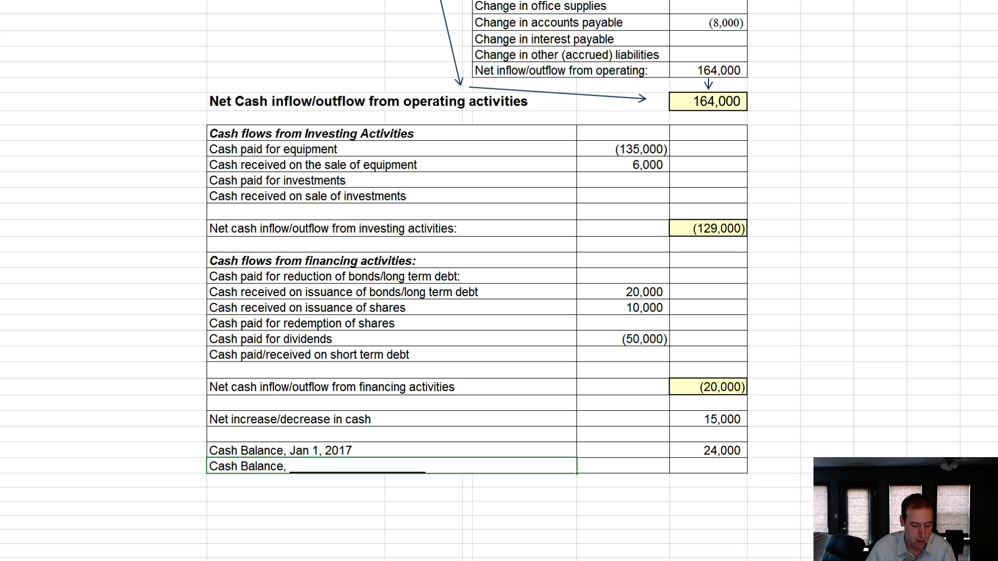
{"action": "type", "text": "December"}
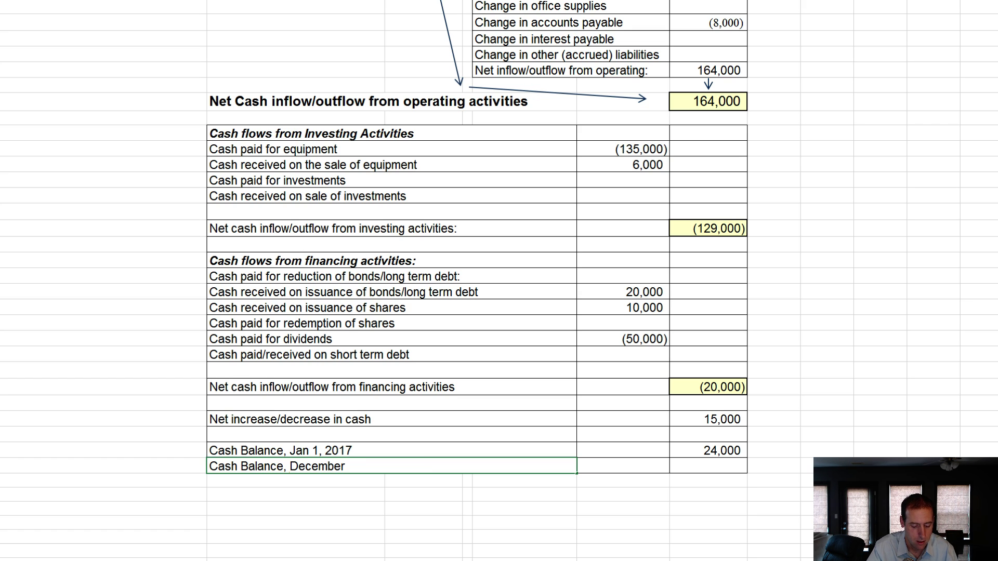
{"action": "type", "text": " 31, 2017"}
{"action": "key", "text": "Return"}
{"action": "key", "text": "Right"}
{"action": "key", "text": "Right"}
{"action": "key", "text": "Up"}
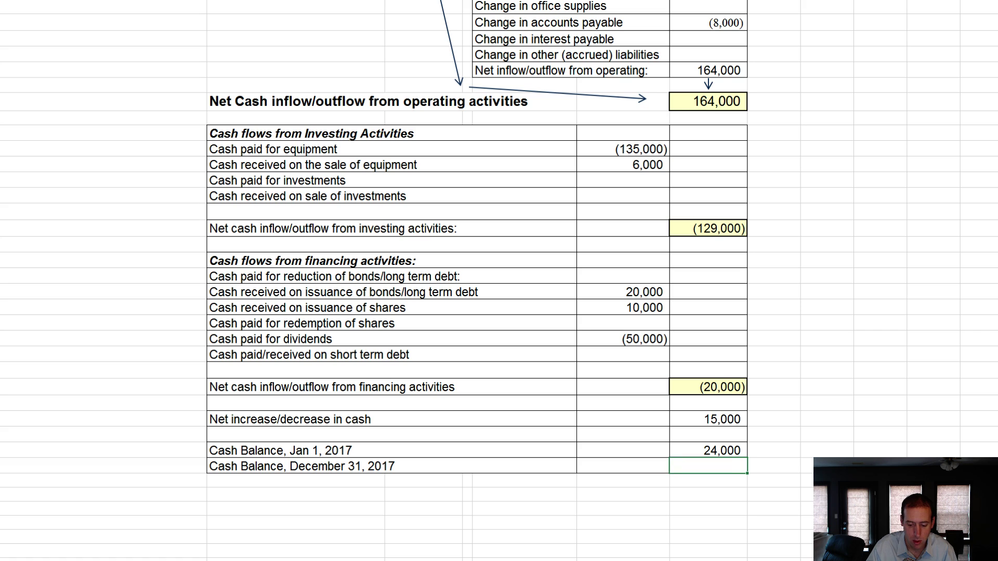
{"action": "type", "text": "39,000"}
{"action": "key", "text": "Return"}
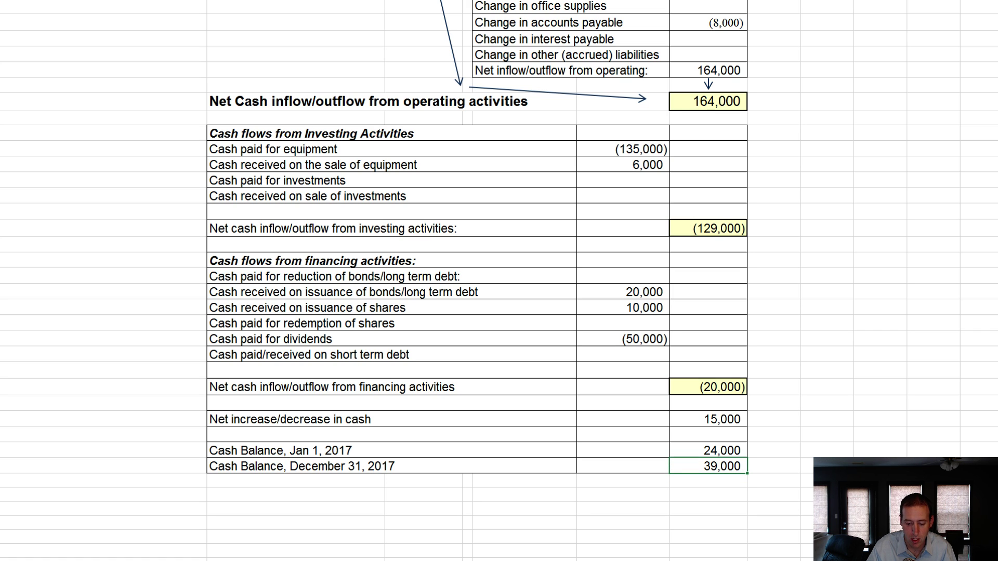
{"action": "key", "text": "Up"}
{"action": "key", "text": "shift+Up"}
{"action": "key", "text": "shift+Up"}
{"action": "key", "text": "shift+Up"}
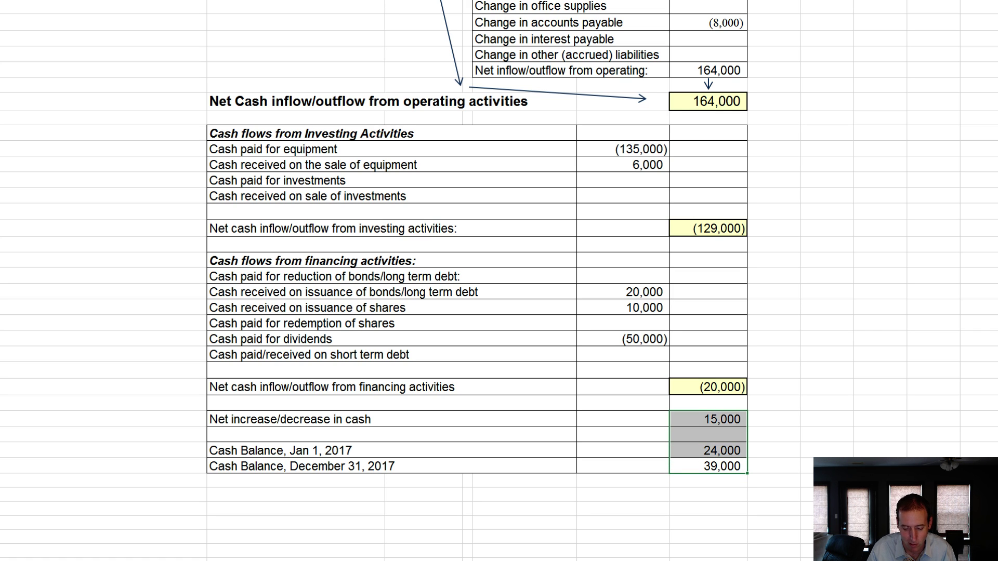
{"action": "key", "text": "Left"}
{"action": "key", "text": "Up"}
{"action": "key", "text": "Up"}
{"action": "key", "text": "Up"}
{"action": "key", "text": "Left"}
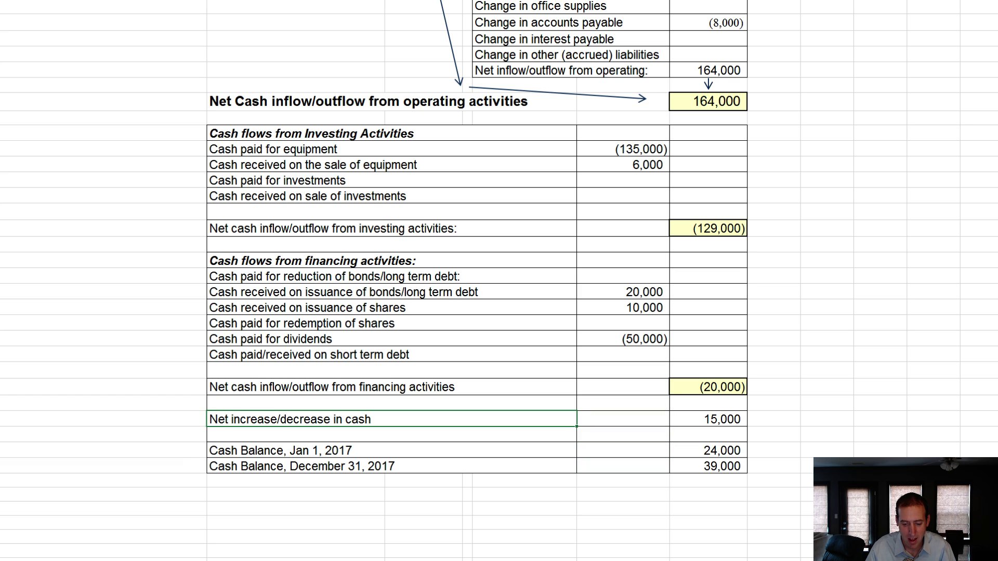
{"action": "left_click_drag", "start_coordinate": [697, 104], "coordinate": [719, 409]}
{"action": "left_click", "coordinate": [734, 420]}
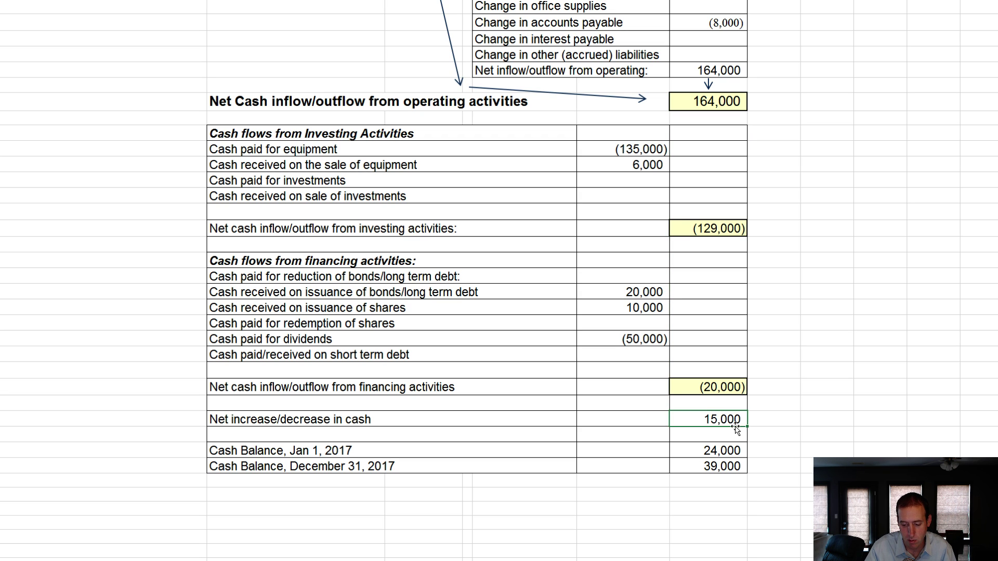
{"action": "left_click_drag", "start_coordinate": [728, 450], "coordinate": [719, 467]}
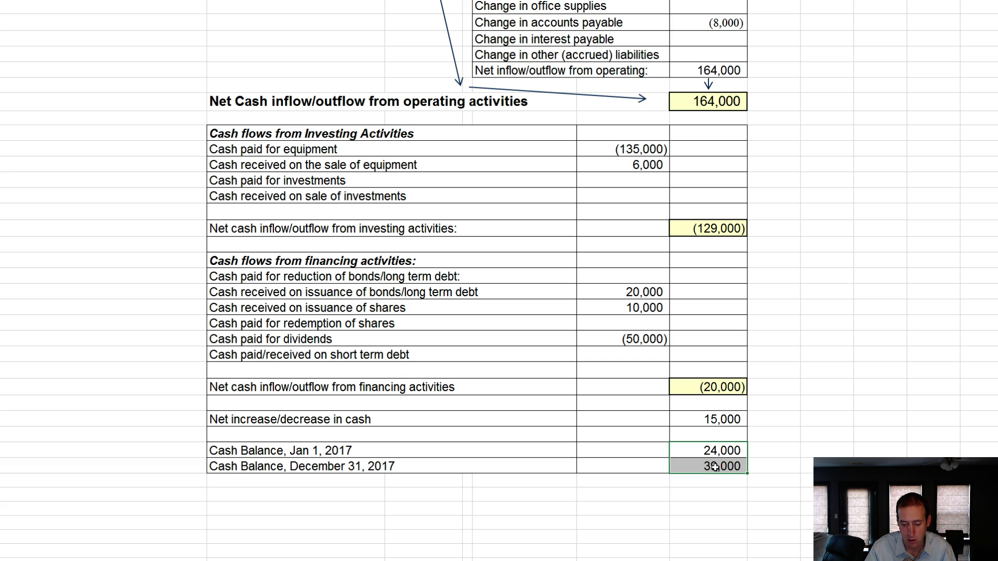
{"action": "left_click", "coordinate": [721, 405]}
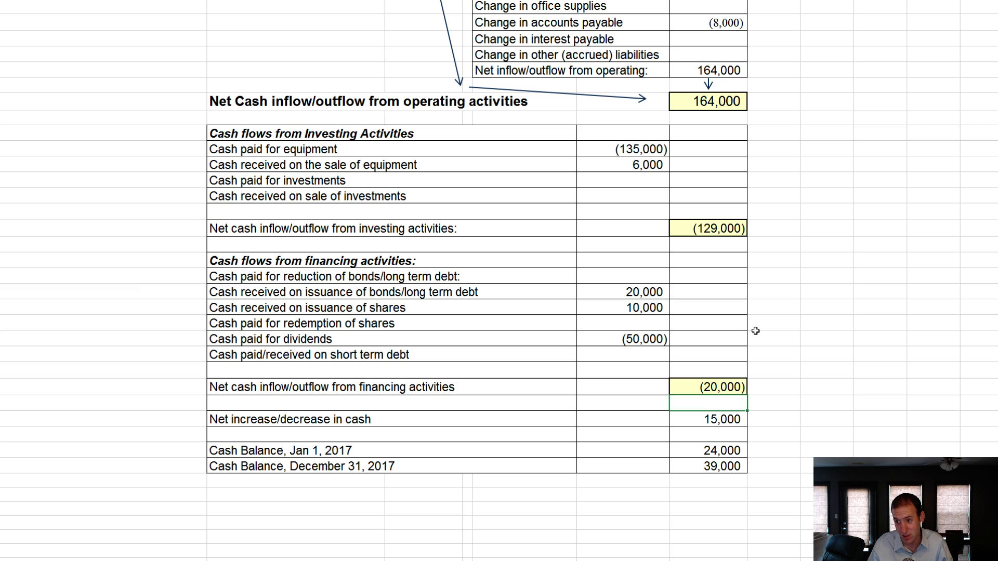
{"action": "scroll", "coordinate": [728, 262], "scroll_direction": "up", "scroll_amount": 6}
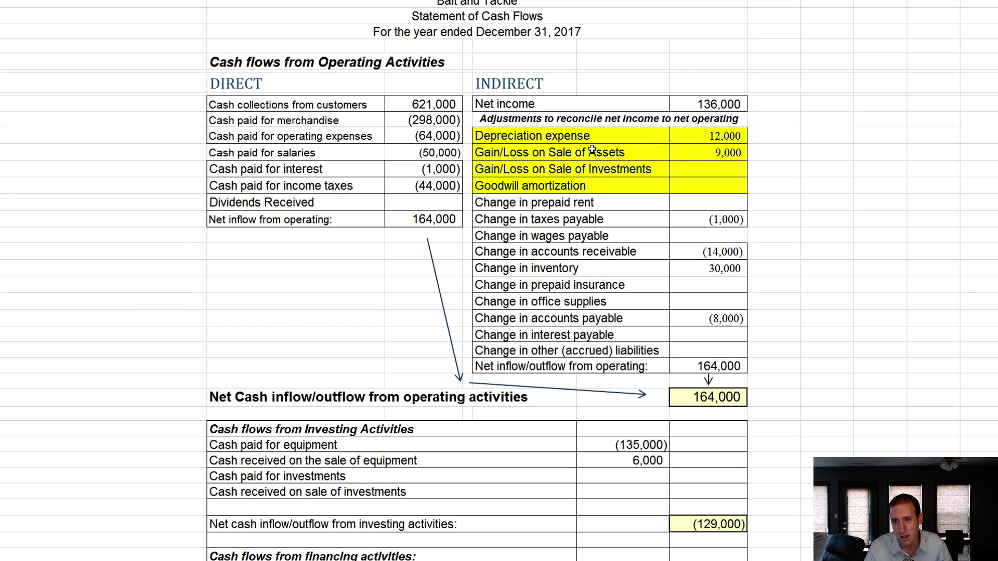
{"action": "scroll", "coordinate": [592, 149], "scroll_direction": "down", "scroll_amount": 4}
{"action": "scroll", "coordinate": [592, 149], "scroll_direction": "down", "scroll_amount": 2}
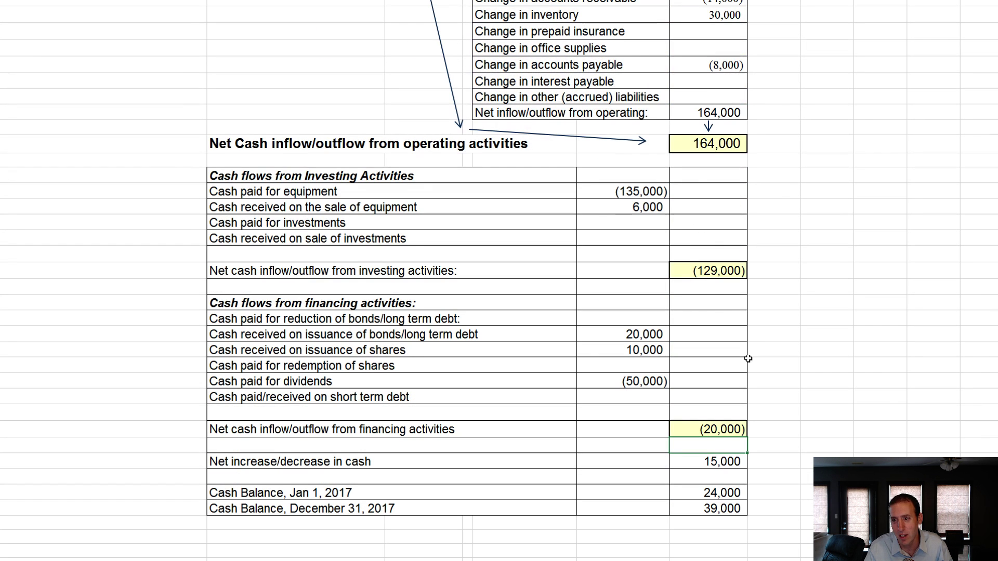
{"action": "left_click", "coordinate": [733, 462]}
{"action": "left_click", "coordinate": [730, 509]}
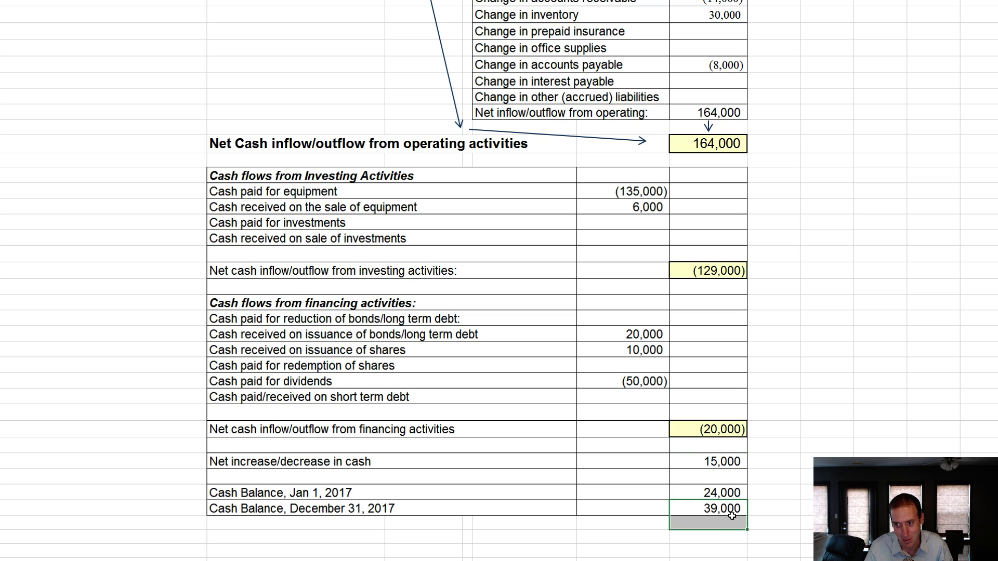
{"action": "left_click", "coordinate": [728, 492]}
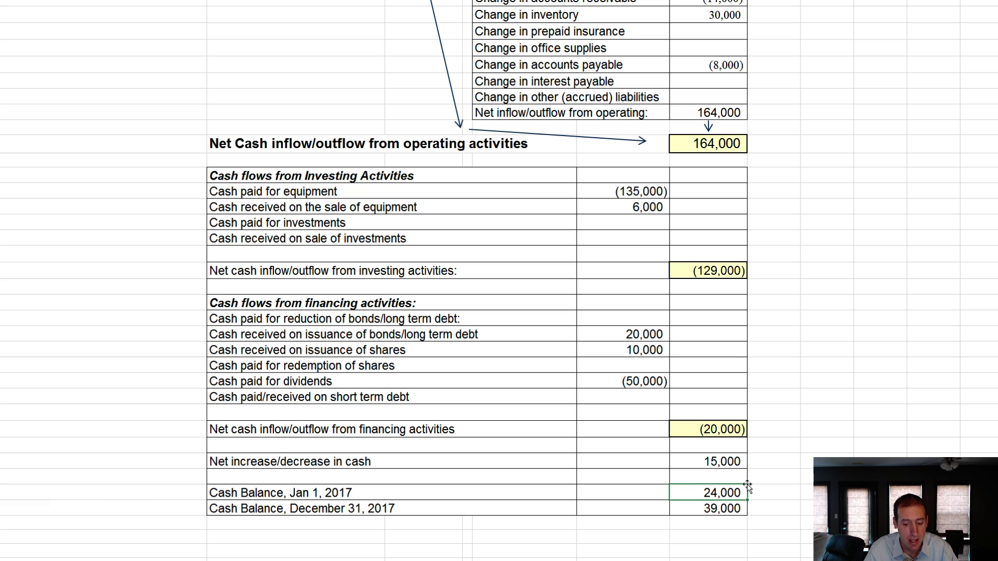
{"action": "scroll", "coordinate": [748, 486], "scroll_direction": "up", "scroll_amount": 7}
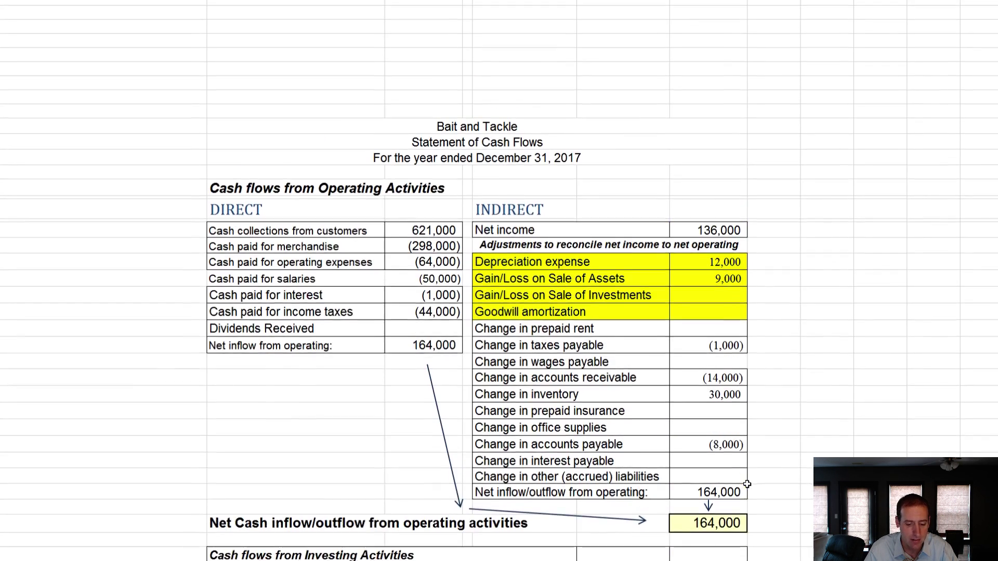
{"action": "scroll", "coordinate": [747, 484], "scroll_direction": "down", "scroll_amount": 2}
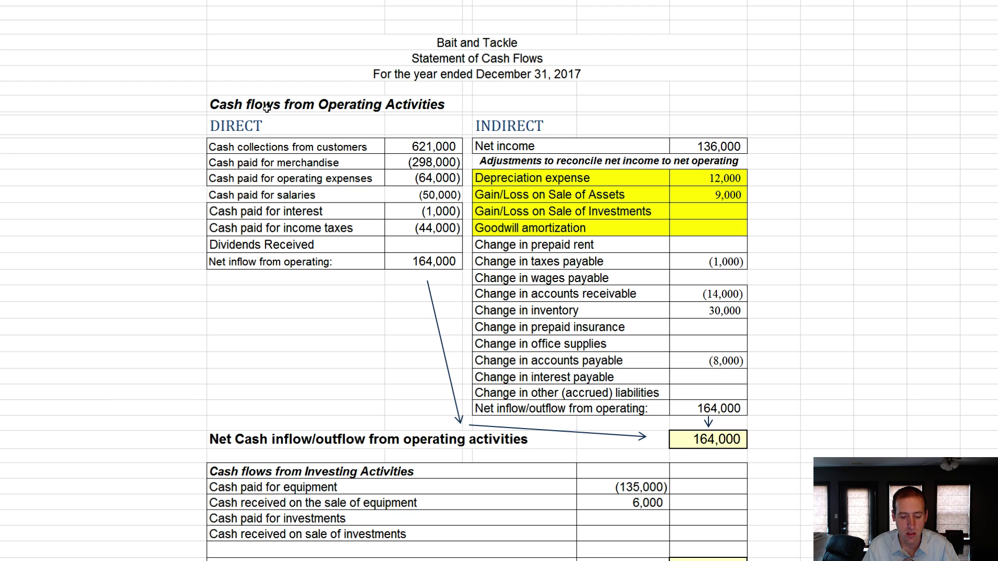
{"action": "mouse_move", "coordinate": [262, 104]}
{"action": "left_mouse_down"}
{"action": "mouse_move", "coordinate": [374, 128]}
{"action": "mouse_move", "coordinate": [753, 323]}
{"action": "mouse_move", "coordinate": [730, 439]}
{"action": "left_mouse_up"}
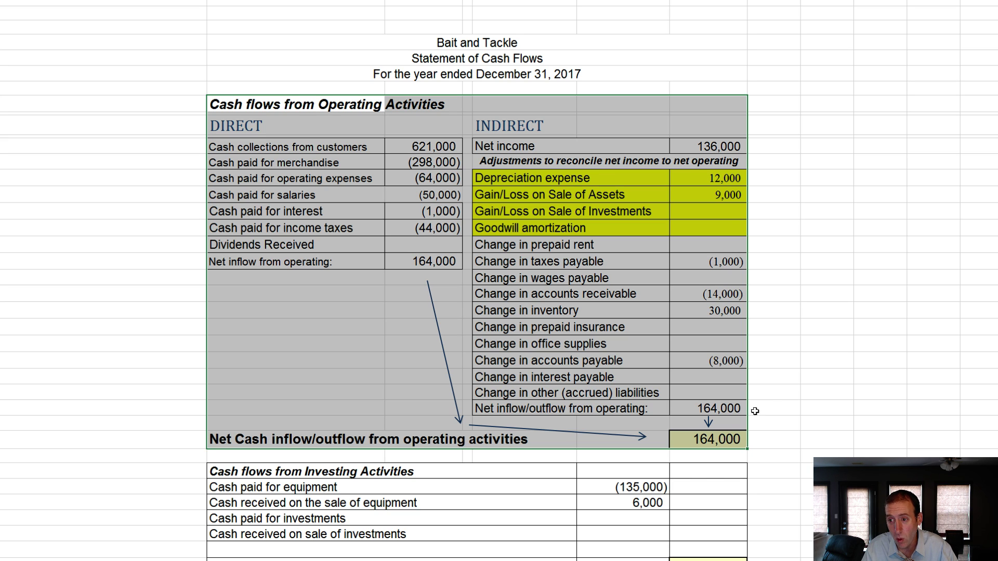
{"action": "left_click", "coordinate": [717, 439]}
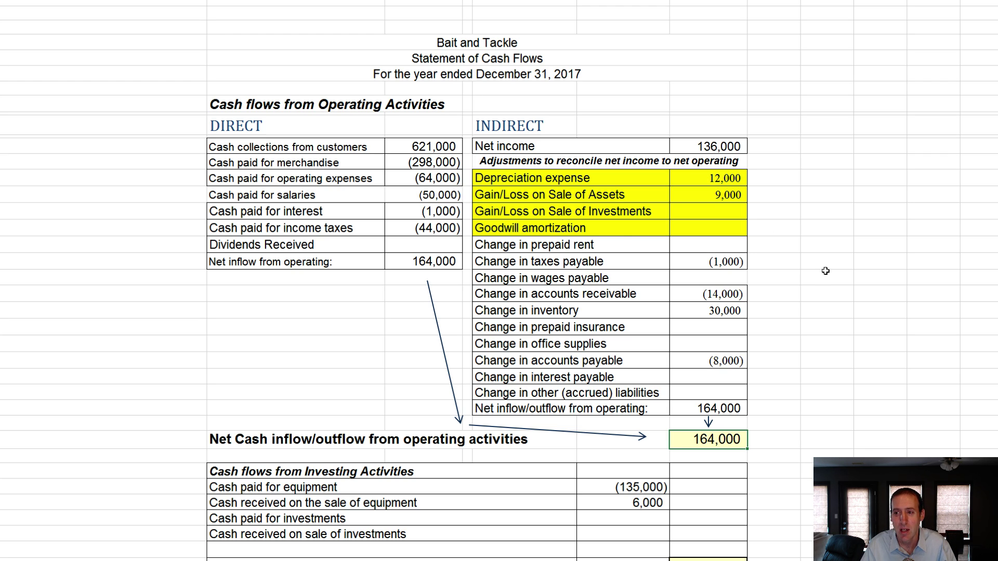
{"action": "left_click", "coordinate": [342, 133]}
{"action": "mouse_move", "coordinate": [343, 133]}
{"action": "left_mouse_down"}
{"action": "mouse_move", "coordinate": [722, 359]}
{"action": "mouse_move", "coordinate": [702, 434]}
{"action": "mouse_move", "coordinate": [750, 433]}
{"action": "left_mouse_up"}
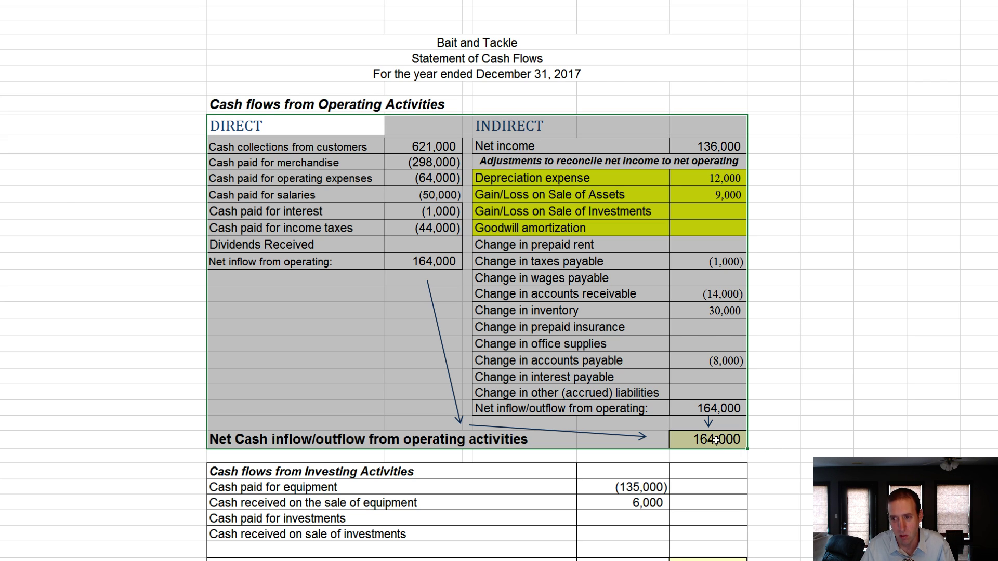
{"action": "left_click", "coordinate": [716, 439]}
{"action": "scroll", "coordinate": [741, 460], "scroll_direction": "down", "scroll_amount": 2}
{"action": "scroll", "coordinate": [741, 459], "scroll_direction": "down", "scroll_amount": 1}
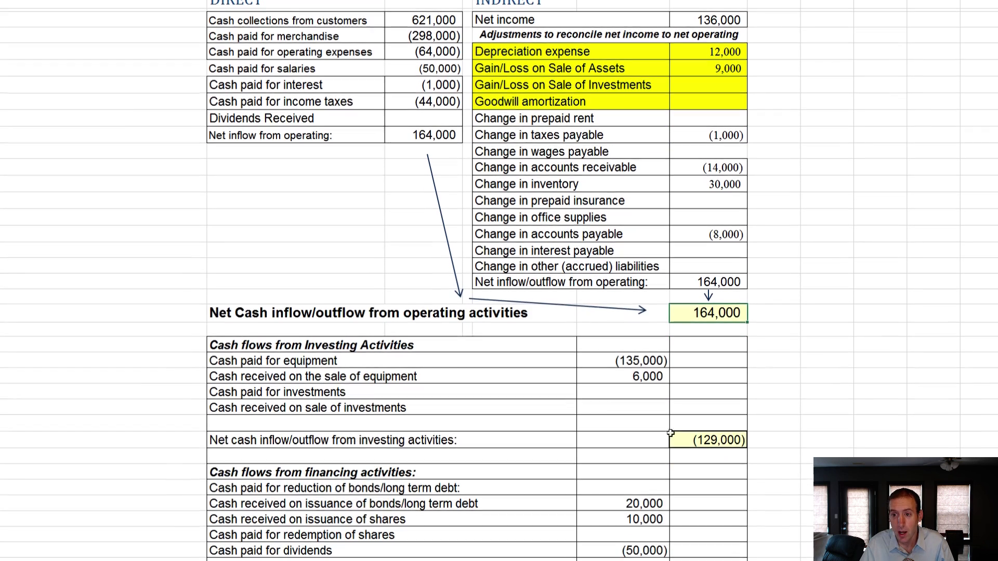
{"action": "left_click", "coordinate": [377, 352]}
{"action": "left_click_drag", "start_coordinate": [377, 352], "coordinate": [680, 438]}
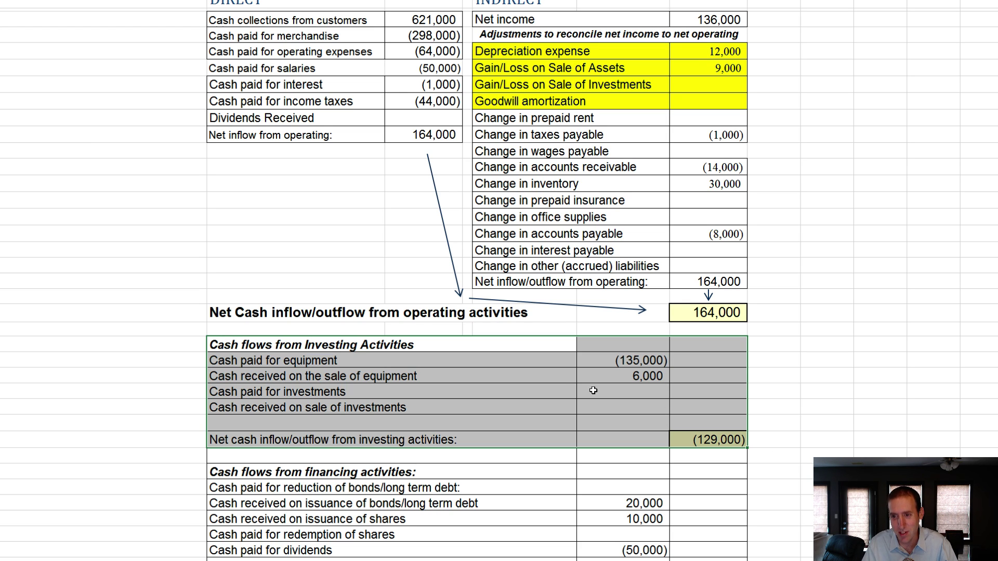
{"action": "left_click", "coordinate": [426, 365]}
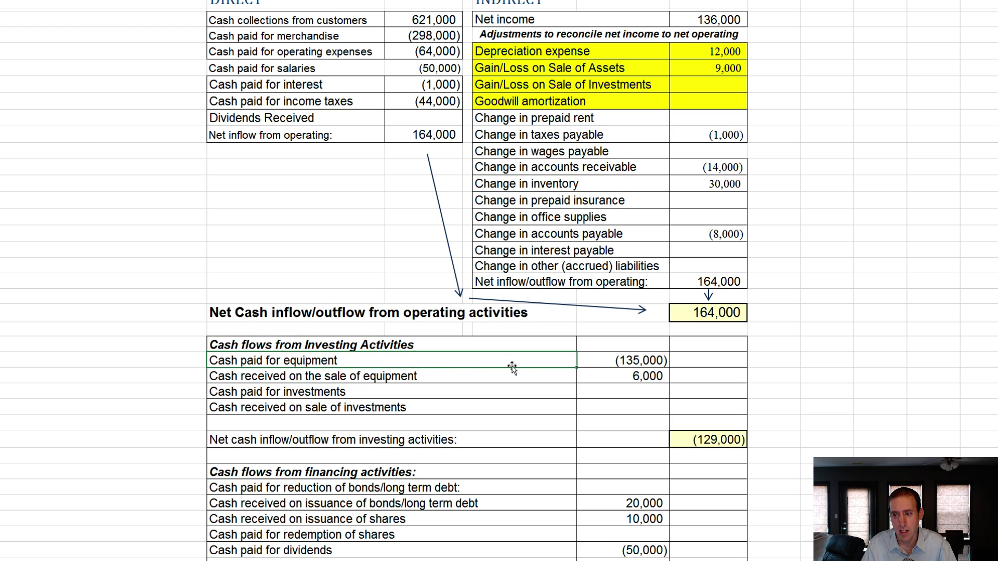
{"action": "left_click", "coordinate": [628, 384]}
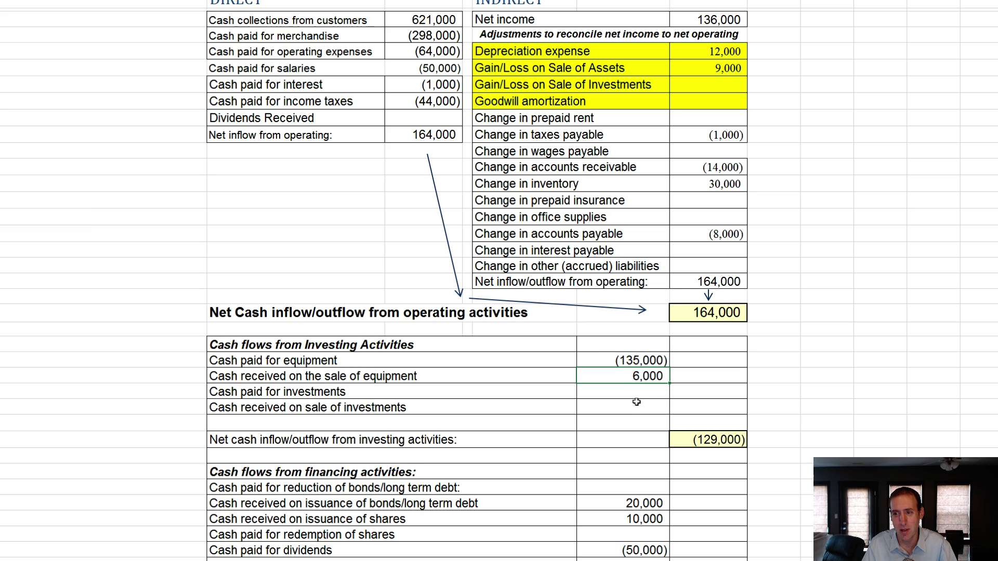
{"action": "left_click_drag", "start_coordinate": [632, 401], "coordinate": [634, 389]}
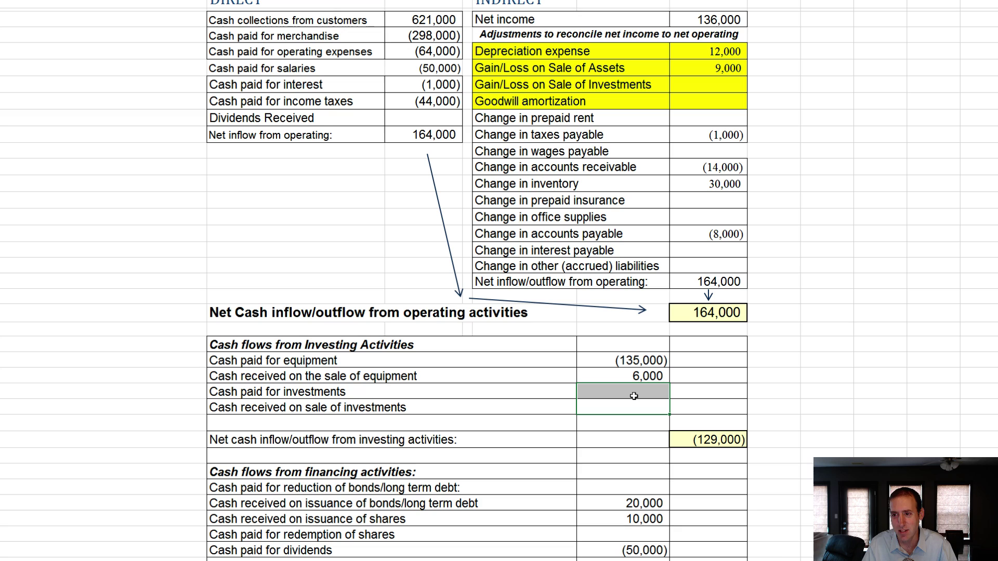
{"action": "left_click", "coordinate": [644, 407]}
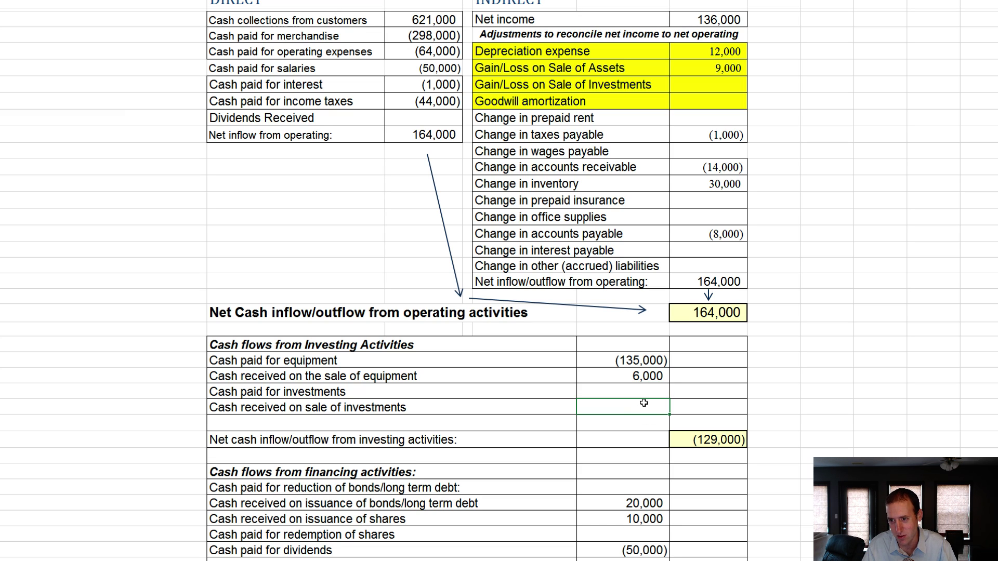
{"action": "left_click", "coordinate": [637, 395]}
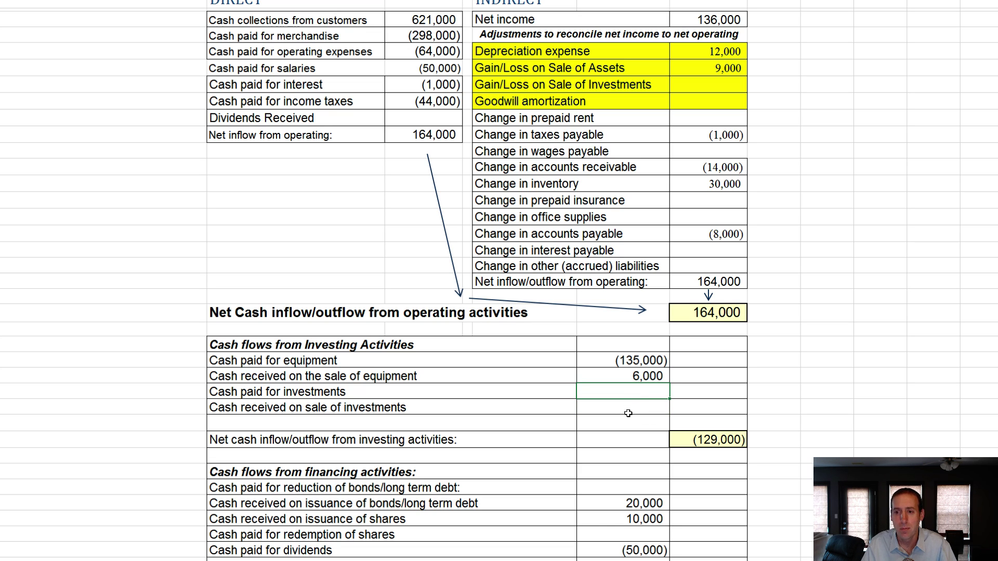
{"action": "left_click", "coordinate": [637, 409]}
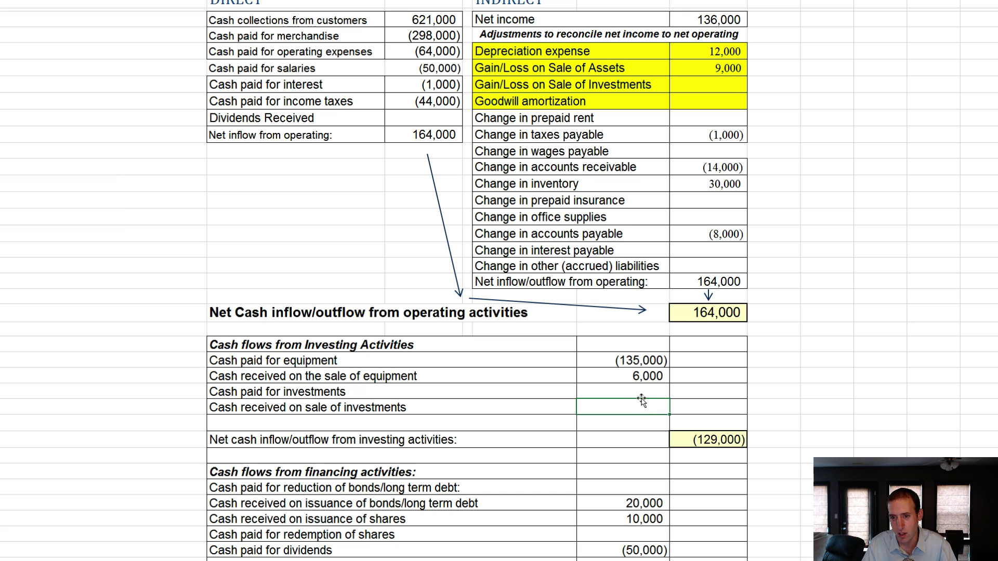
{"action": "left_click", "coordinate": [644, 392]}
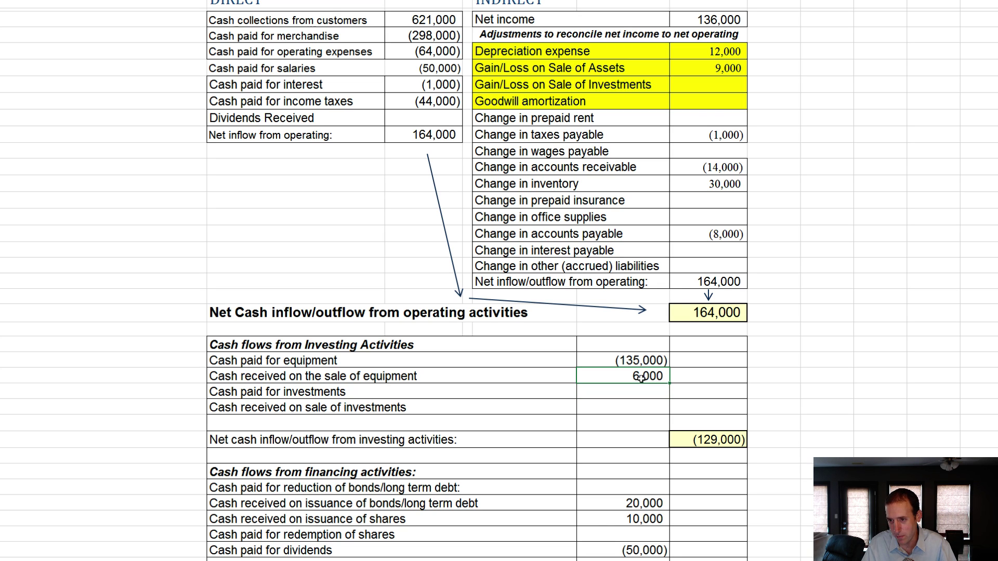
{"action": "left_click", "coordinate": [648, 360]}
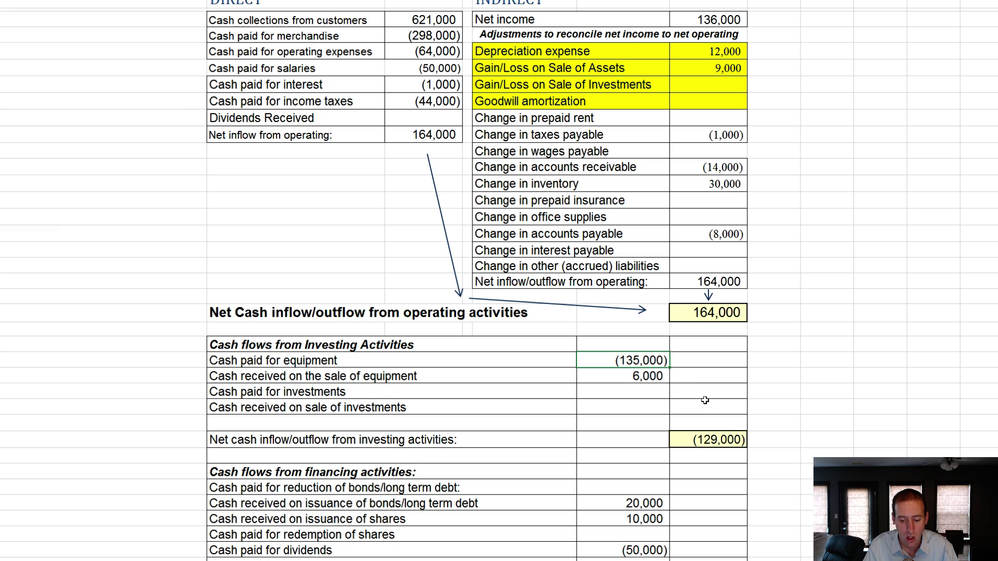
{"action": "left_click", "coordinate": [725, 436]}
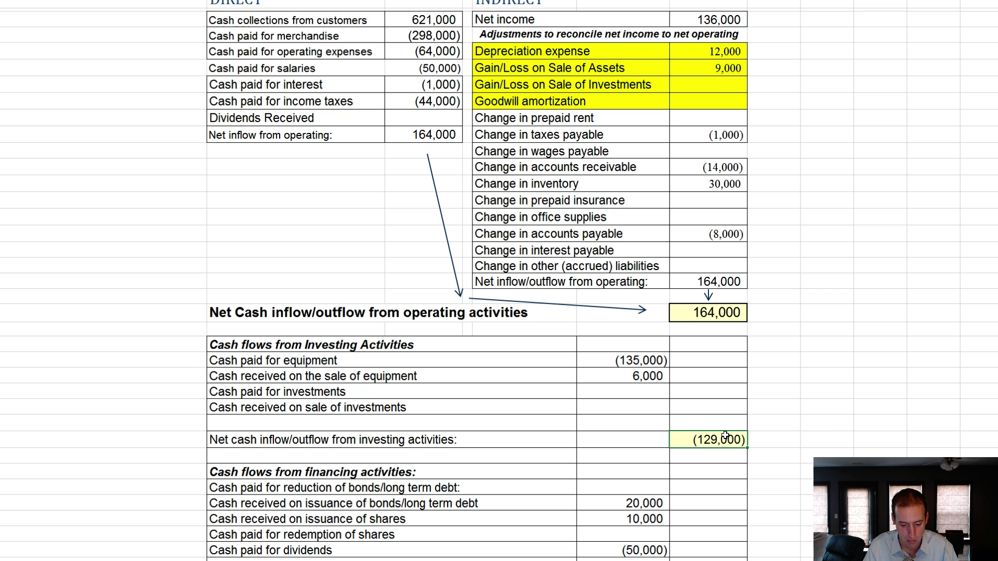
{"action": "scroll", "coordinate": [705, 423], "scroll_direction": "down", "scroll_amount": 2}
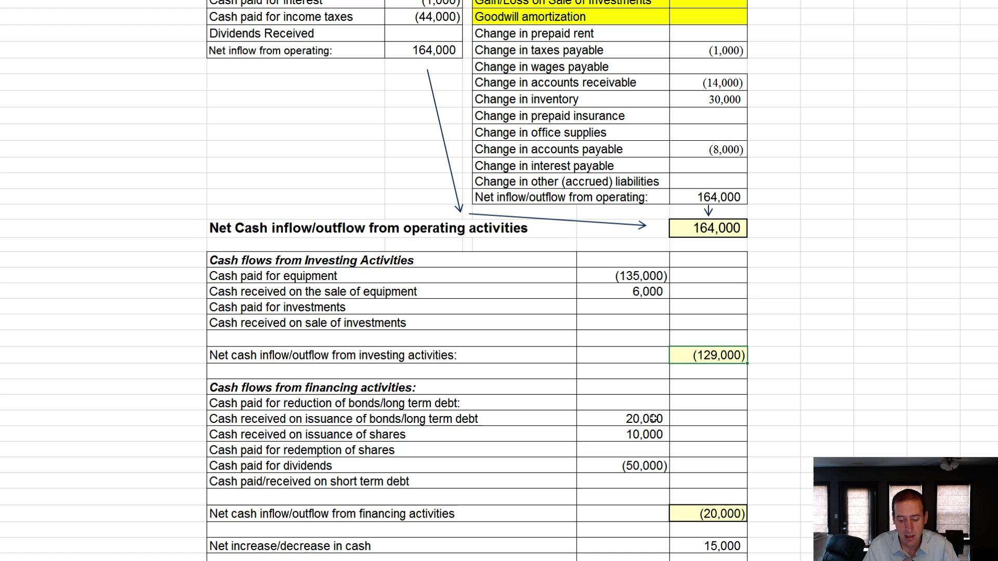
{"action": "mouse_move", "coordinate": [656, 419]}
{"action": "left_mouse_down"}
{"action": "mouse_move", "coordinate": [653, 434]}
{"action": "mouse_move", "coordinate": [724, 473]}
{"action": "mouse_move", "coordinate": [722, 486]}
{"action": "left_mouse_up"}
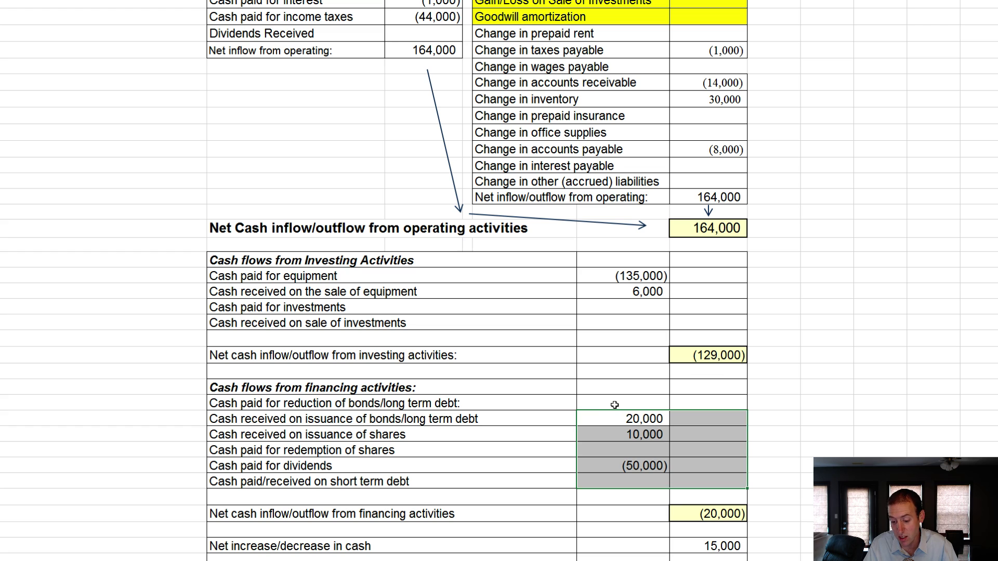
{"action": "left_click_drag", "start_coordinate": [615, 405], "coordinate": [705, 478]}
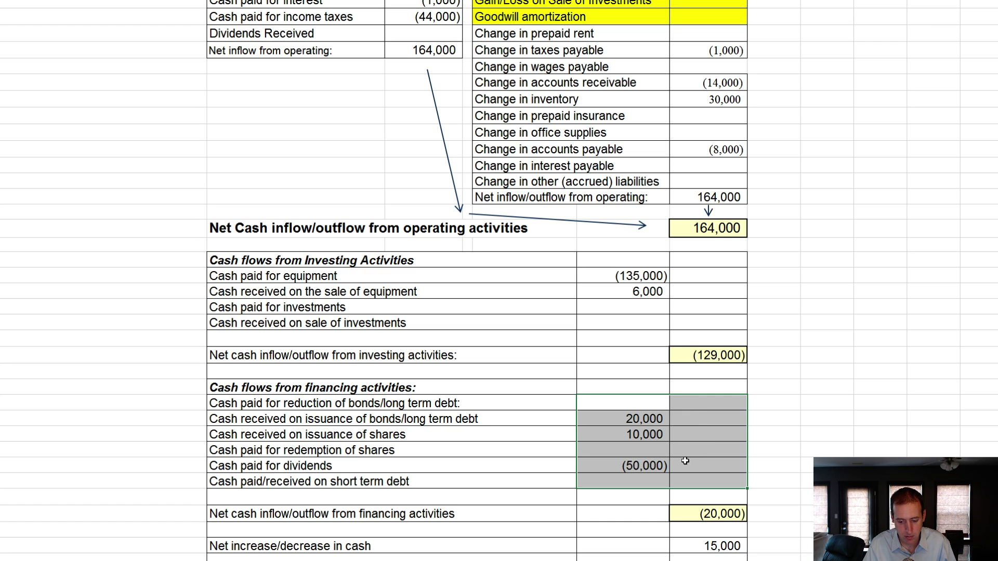
{"action": "scroll", "coordinate": [742, 484], "scroll_direction": "up", "scroll_amount": 5}
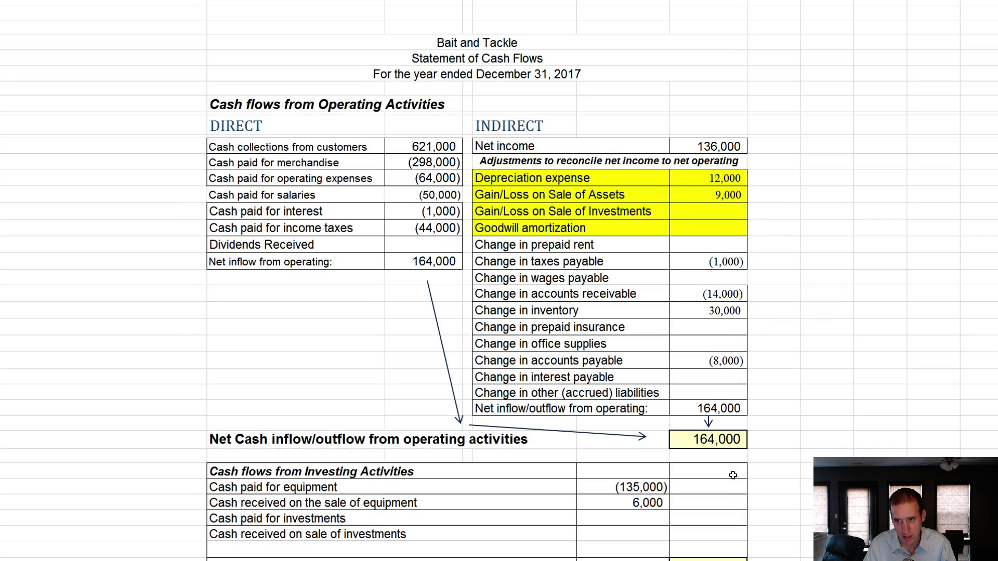